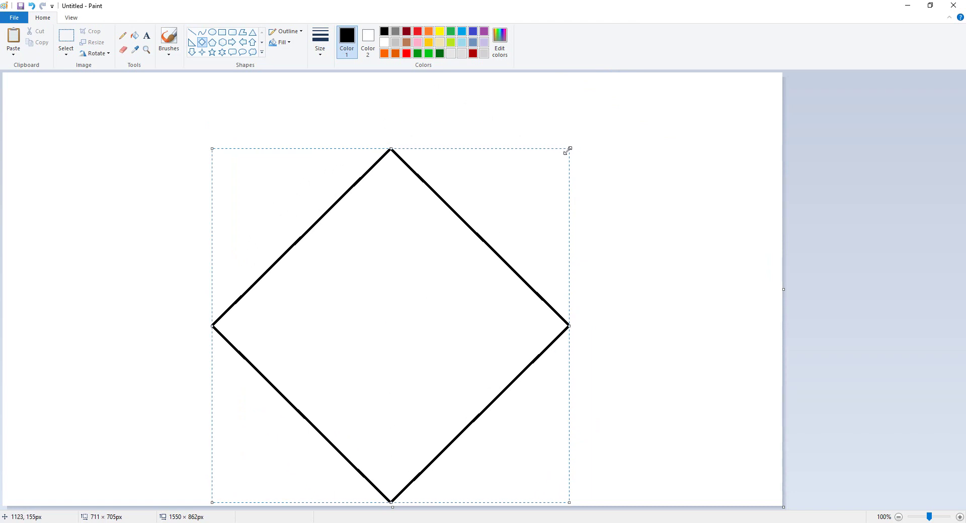
Step: Enlarge the diamond to about 869 × 851 px and centre it horizontally on the canvas
left_click_drag(568, 150, 649, 74)
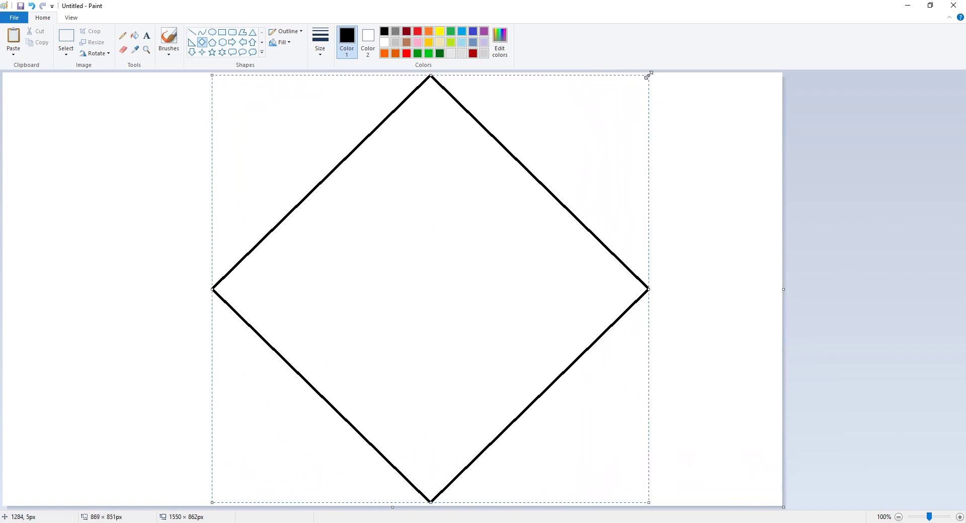
left_click_drag(475, 252, 439, 252)
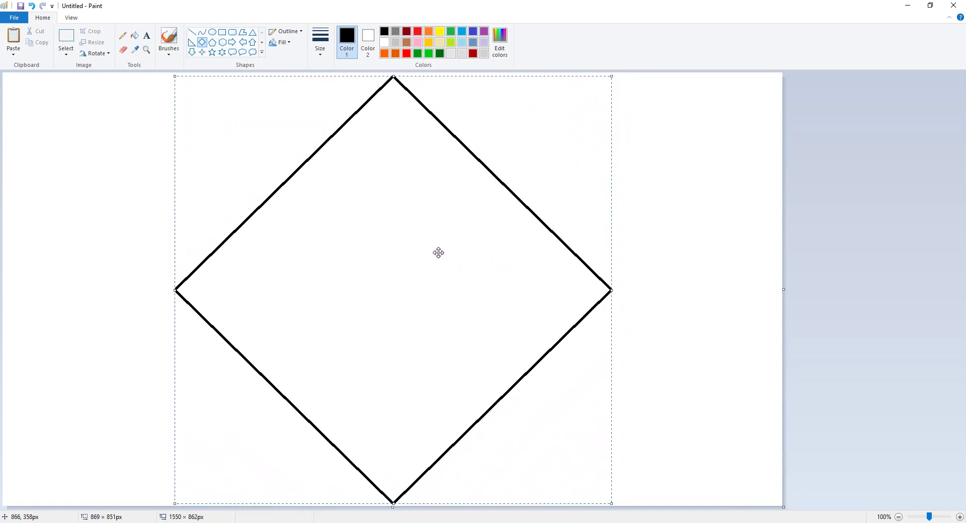
left_click(713, 307)
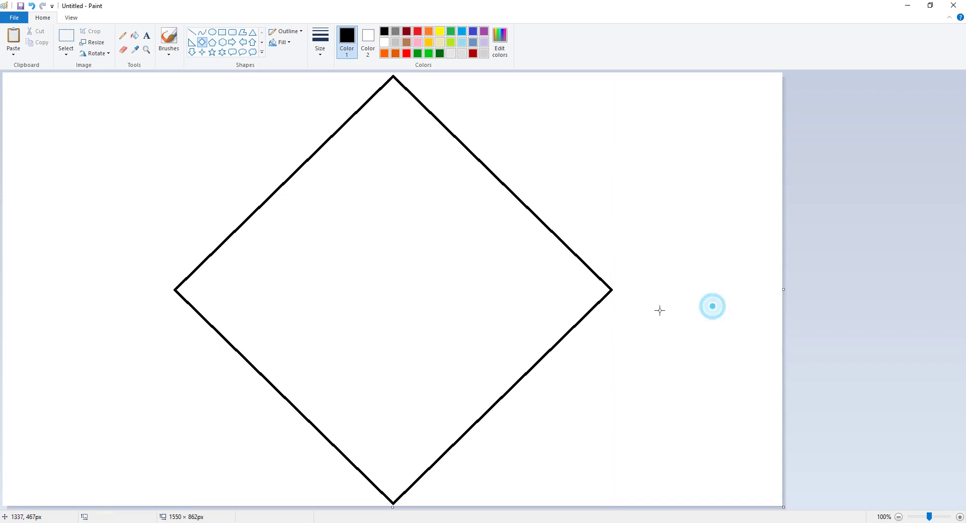
Step: Draw a horizontal line about 863 px long across the diamond, joining its left and right corners
left_click(192, 34)
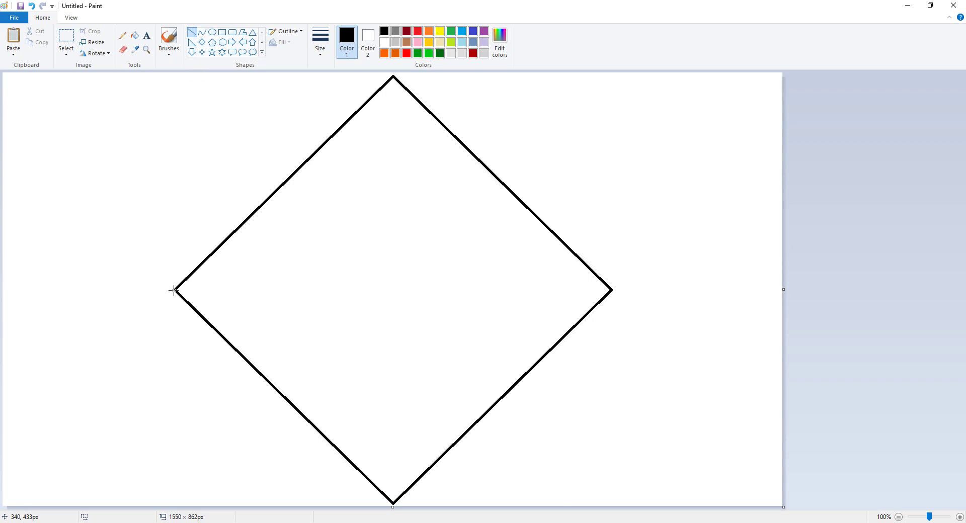
left_click_drag(174, 290, 607, 266)
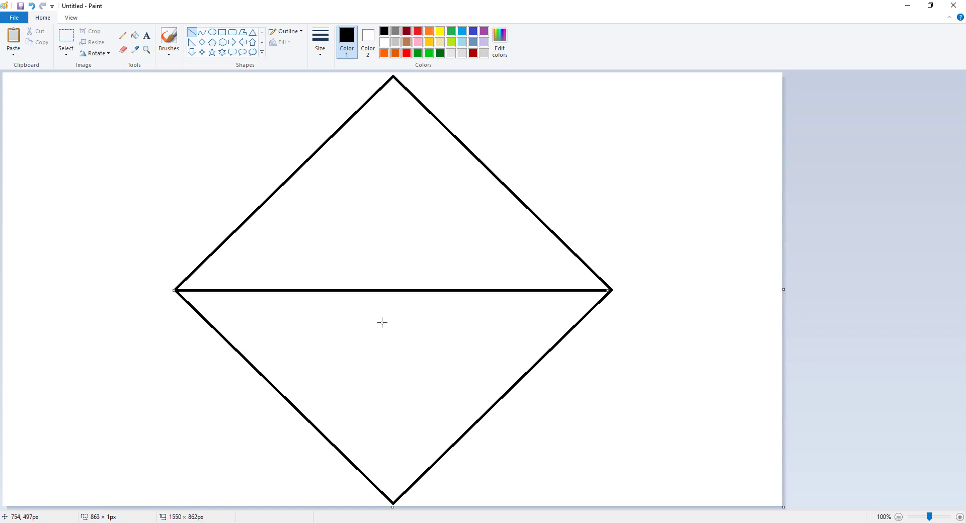
left_click_drag(382, 289, 384, 287)
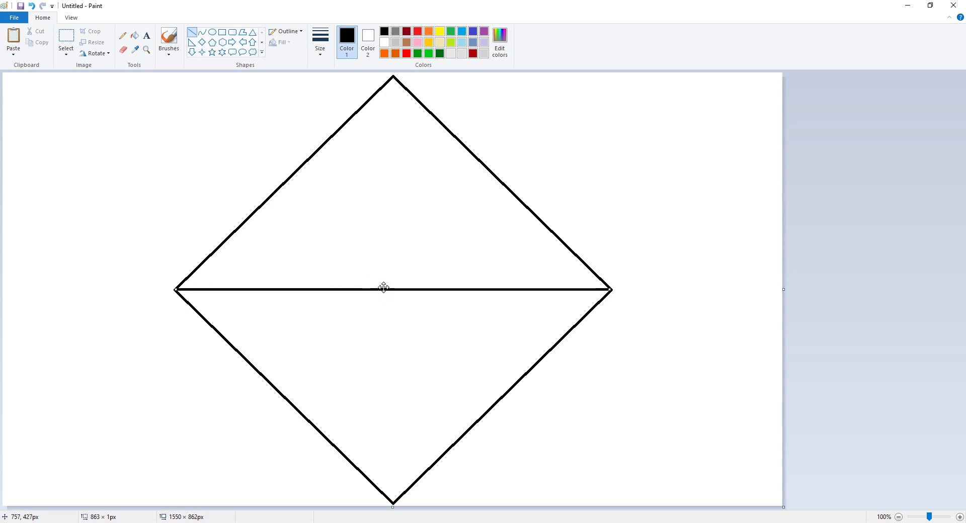
left_click(684, 194)
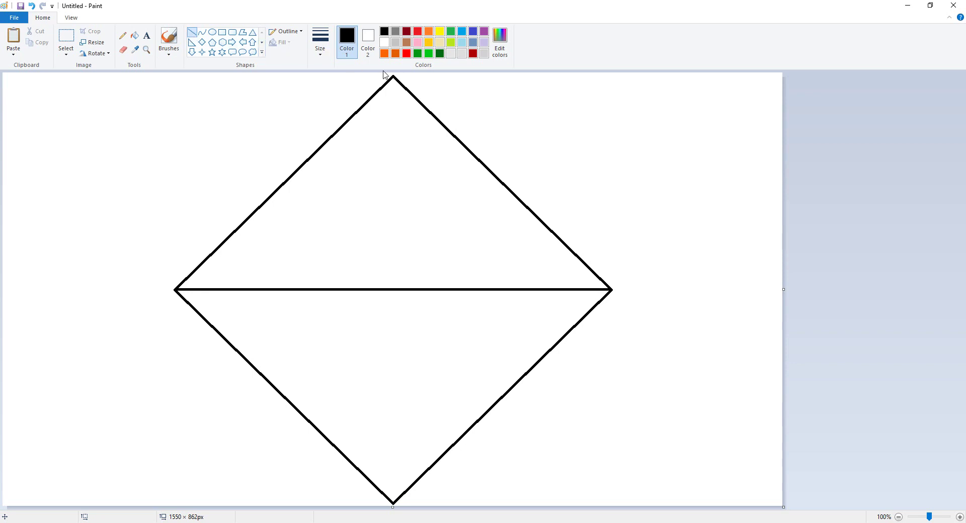
left_click_drag(392, 76, 386, 288)
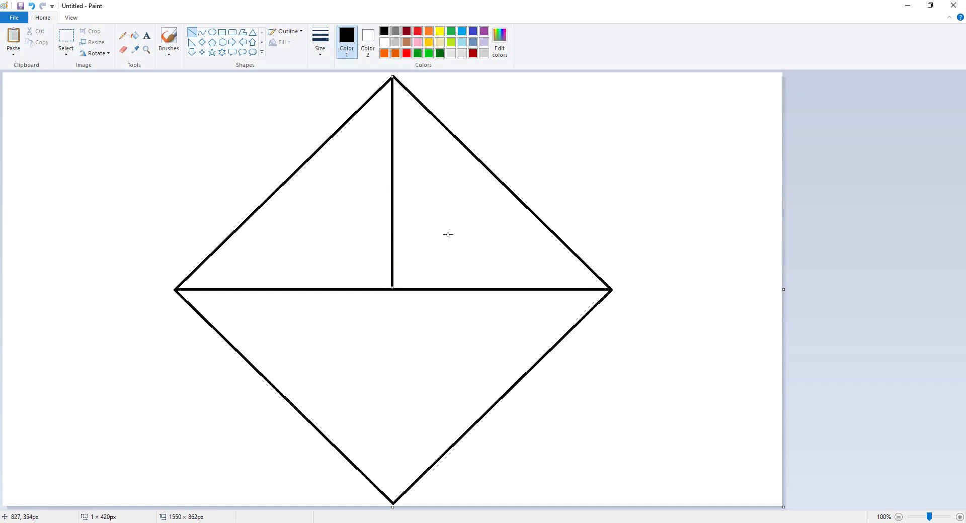
left_click(640, 172)
left_click_drag(392, 502, 374, 299)
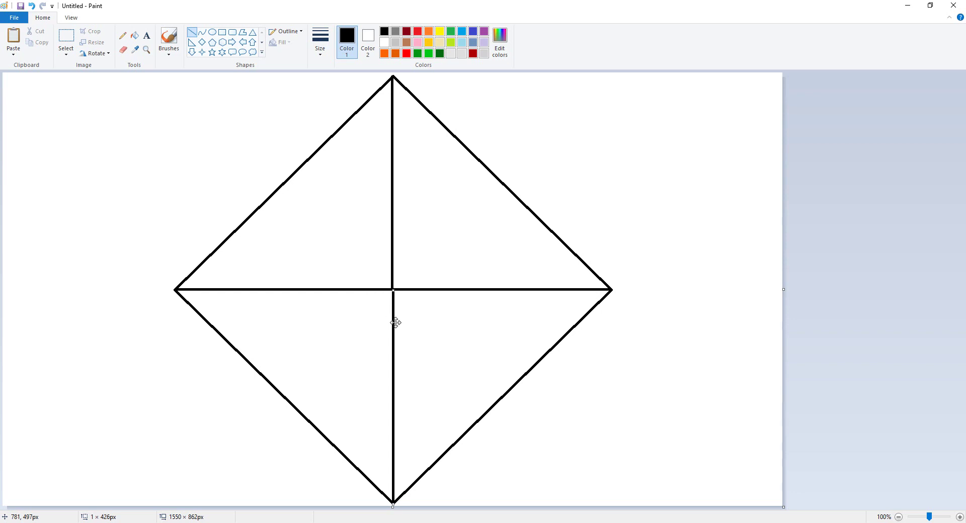
left_click_drag(395, 323, 393, 323)
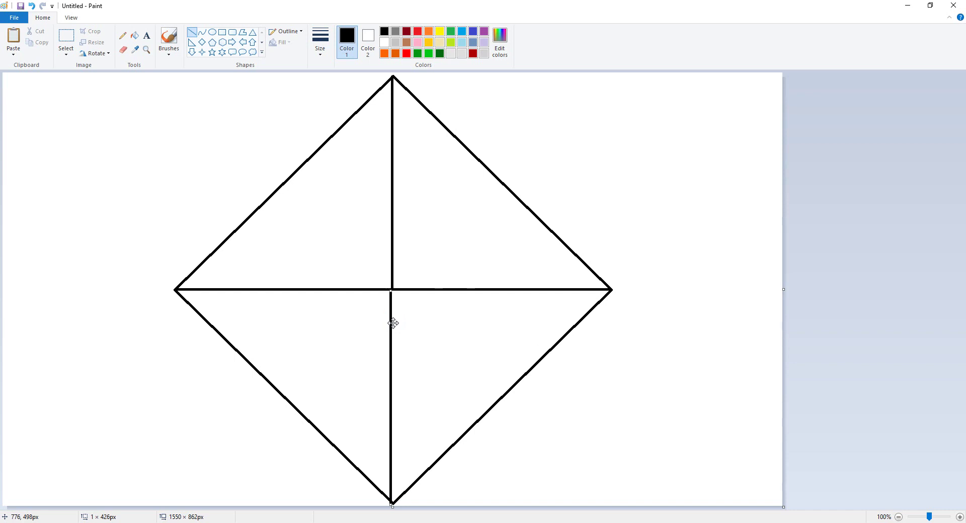
key("ctrl+z")
key("ctrl+z")
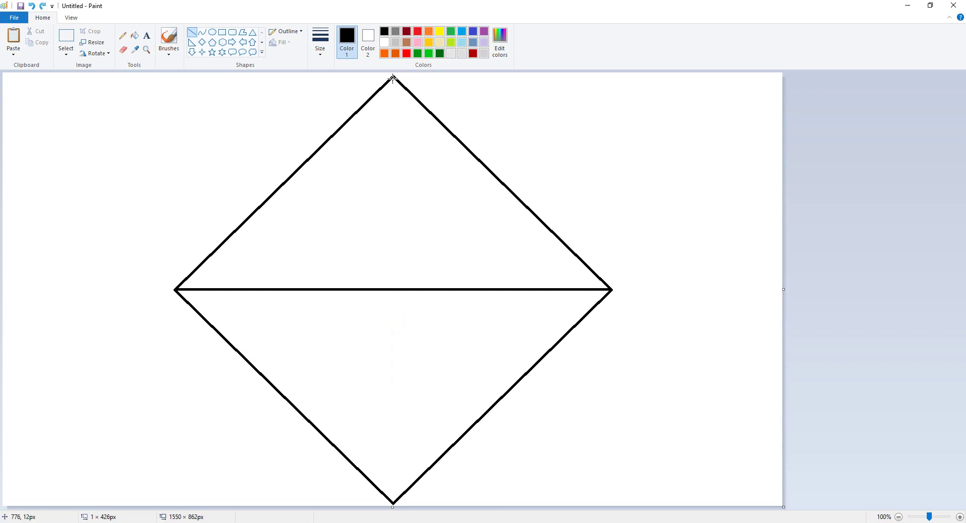
Step: Draw a vertical line about 849 px long between the diamond's top and bottom corners and a bent line reaching about 371 px right of it
left_click_drag(393, 76, 396, 504)
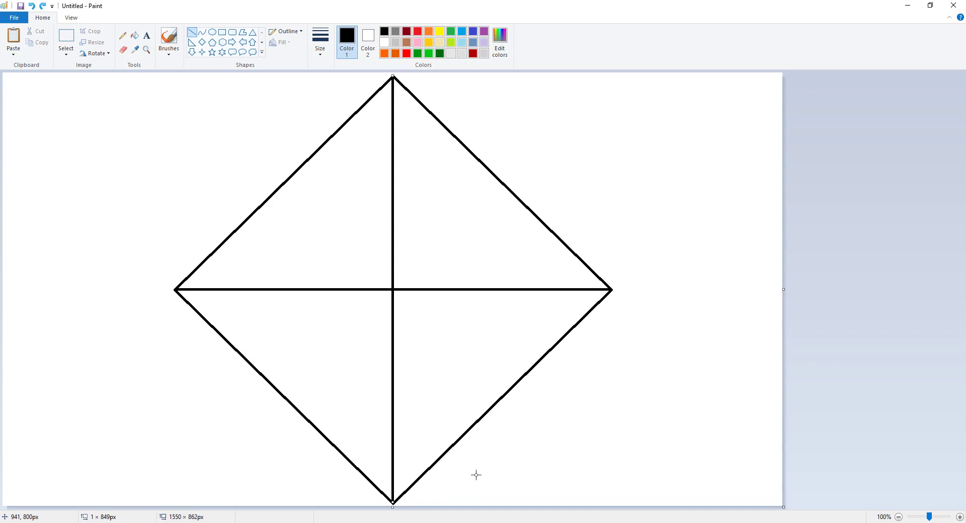
left_click(861, 374)
left_click_drag(393, 76, 578, 289)
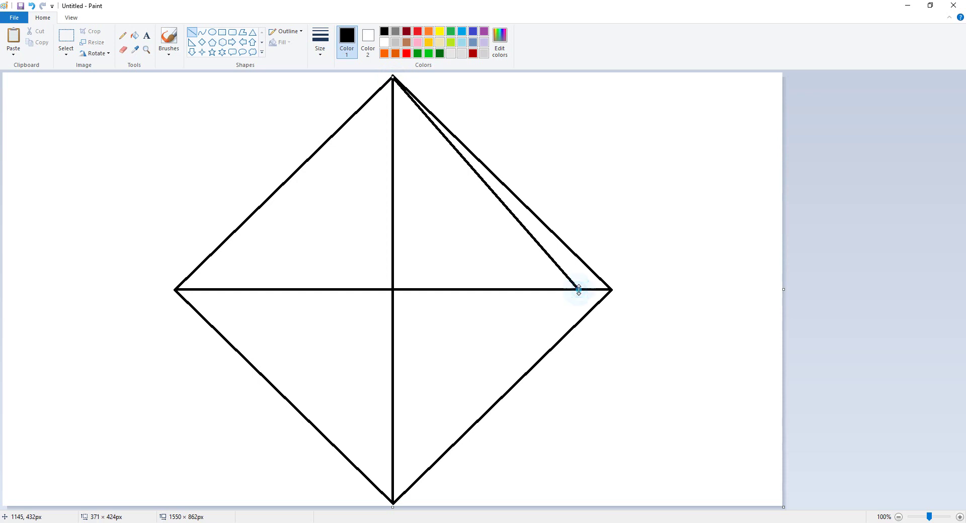
left_click(590, 288)
mouse_move(578, 289)
left_mouse_down()
mouse_move(514, 384)
mouse_move(393, 503)
left_mouse_up()
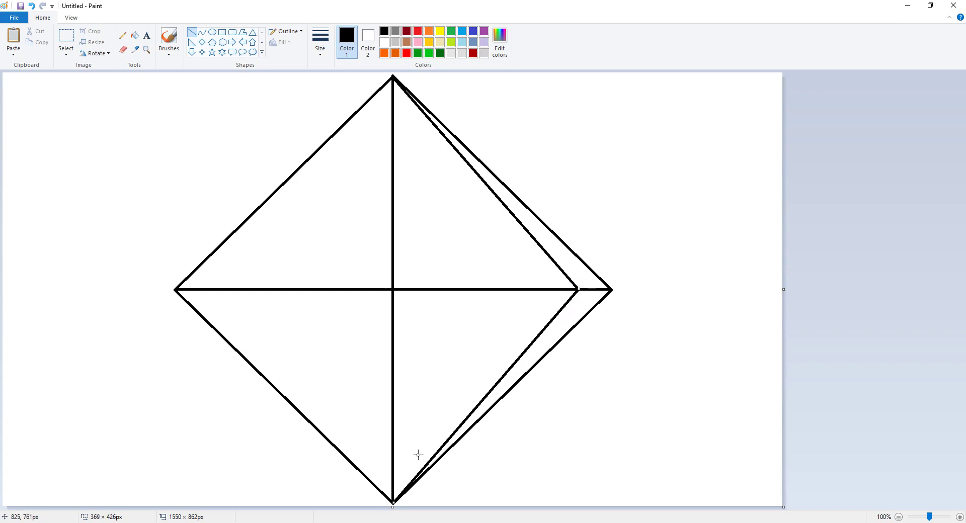
left_click(436, 379)
Step: Draw two more nested bent lines in the right half from the top to the bottom corner, the first reaching about 297 px from the vertical line
left_click_drag(393, 78, 394, 502)
left_click(562, 288)
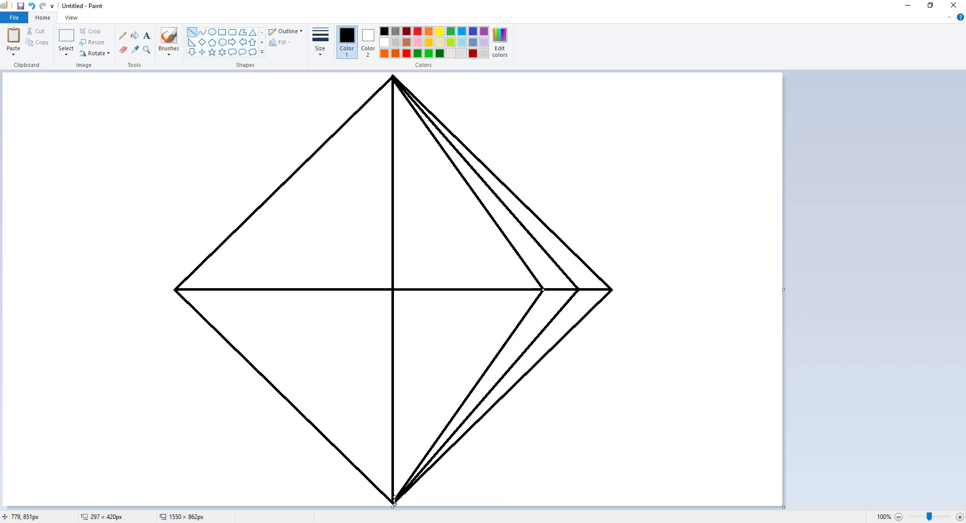
left_click(415, 426)
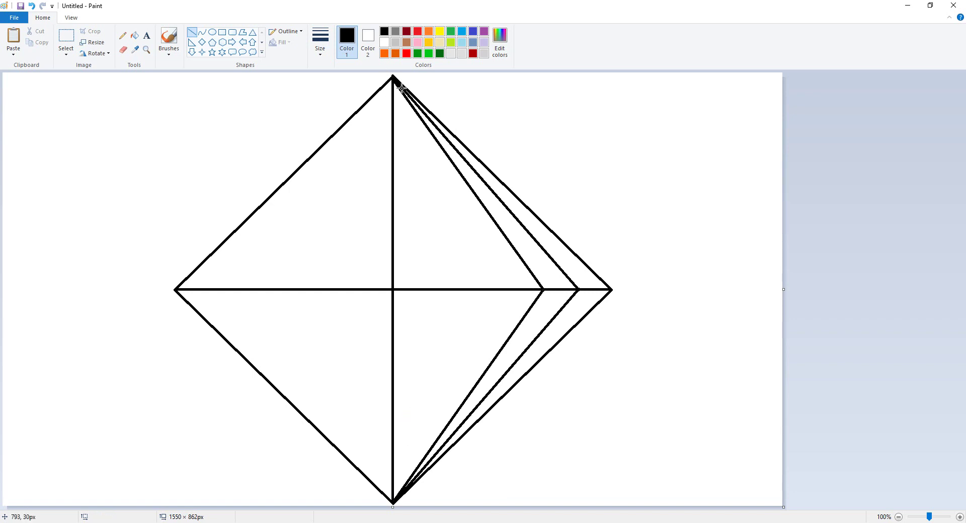
mouse_move(393, 79)
left_mouse_down()
mouse_move(518, 288)
mouse_move(394, 504)
left_mouse_up()
left_click(537, 286)
left_click(426, 380)
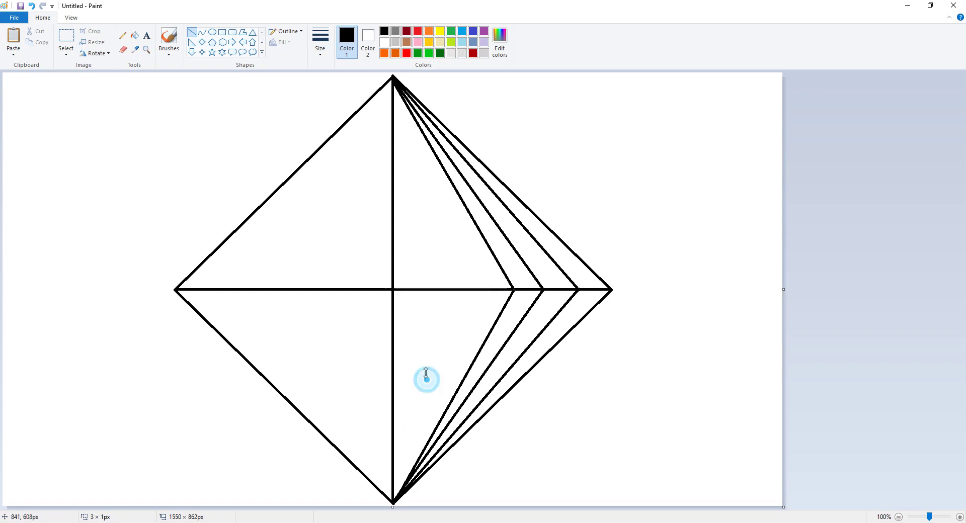
Step: Draw the upper segment of the fourth bent line, from the top corner to the horizontal line about 186 px right of the centre
left_click_drag(393, 75, 486, 290)
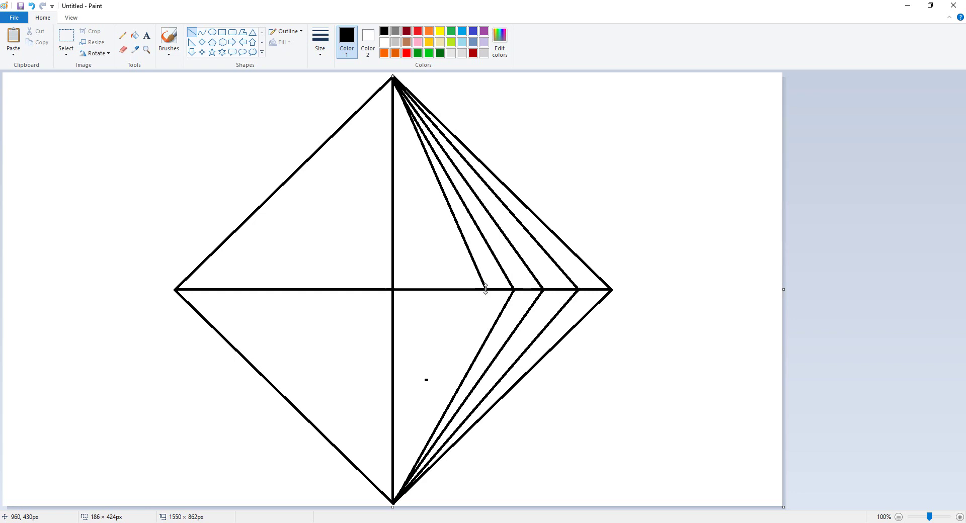
left_click(530, 261)
left_click_drag(485, 290, 467, 332)
key("ctrl+z")
key("ctrl+z")
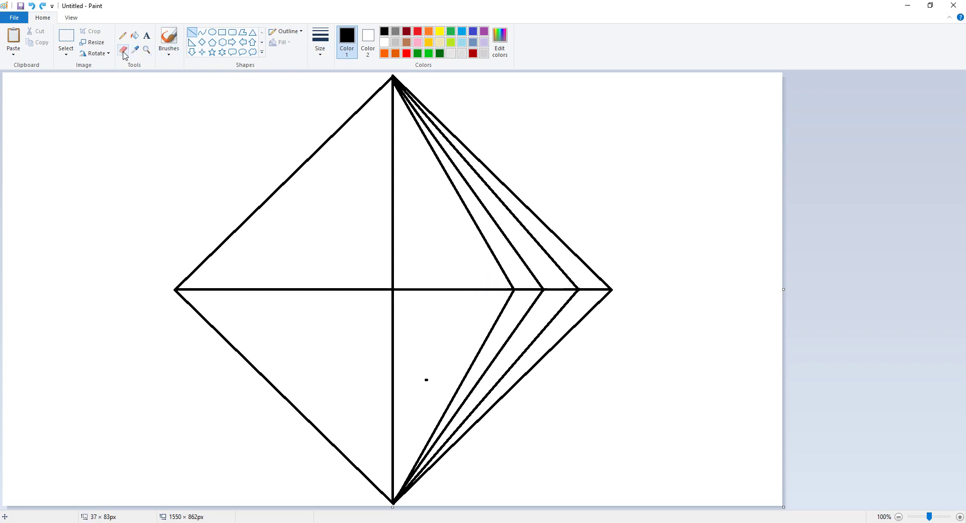
key("ctrl+y")
key("ctrl+y")
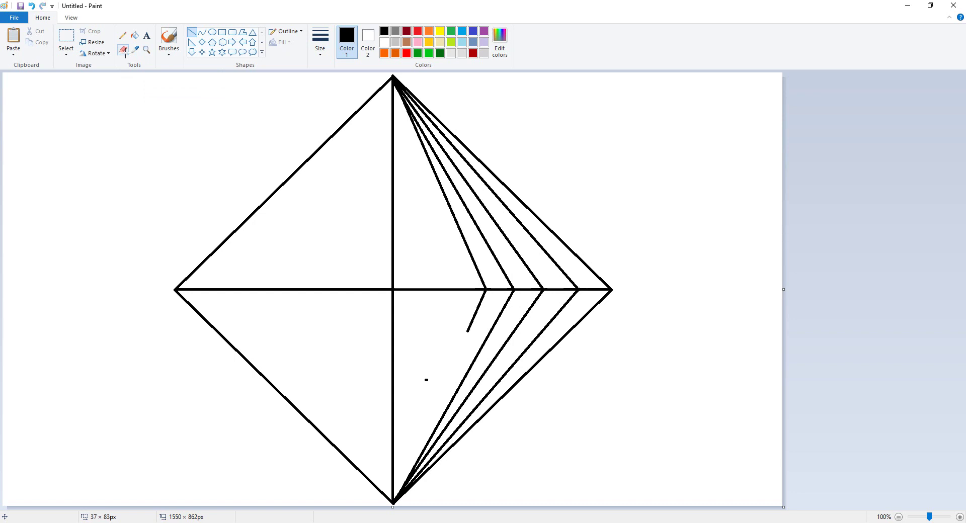
key("ctrl+z")
Step: Erase the stray dot in the lower right quarter and draw the fourth bent line's lower segment to the bottom corner
left_click(123, 51)
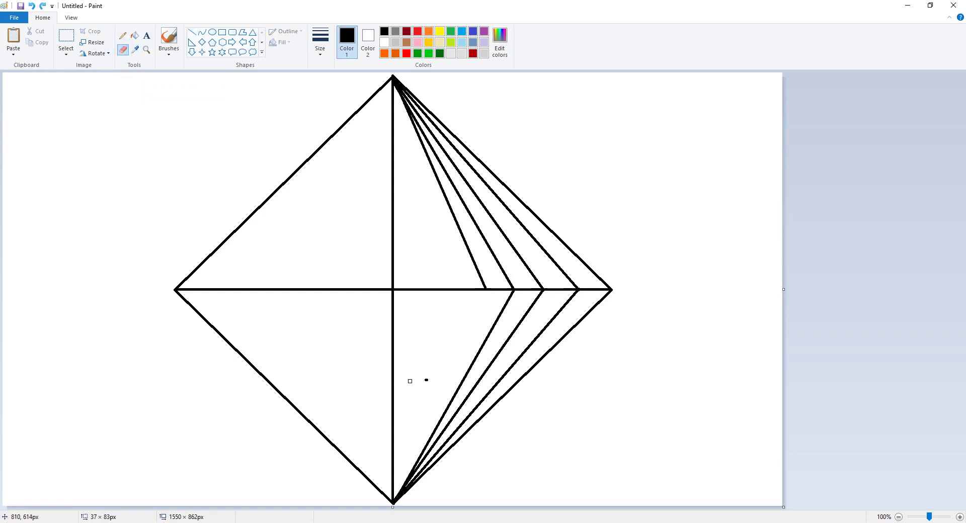
left_click(192, 32)
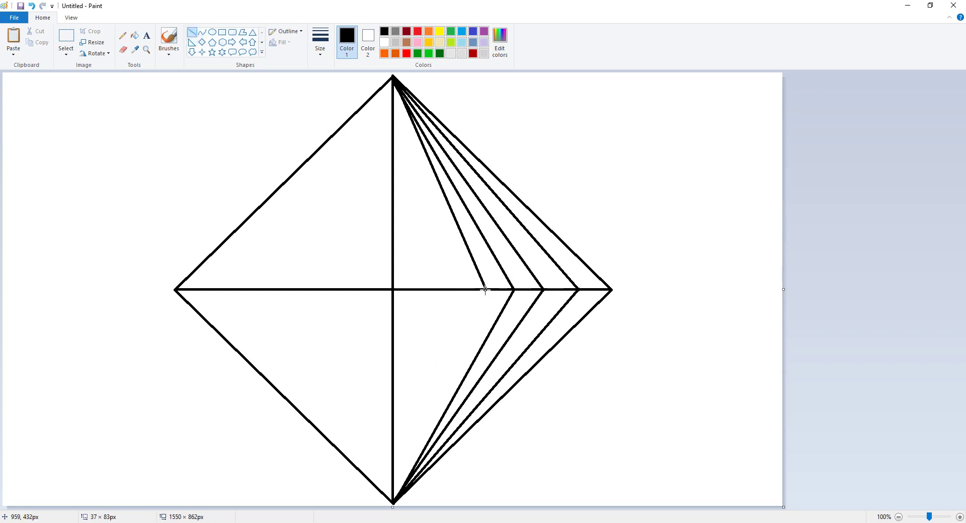
left_click_drag(486, 290, 394, 502)
left_click(416, 380)
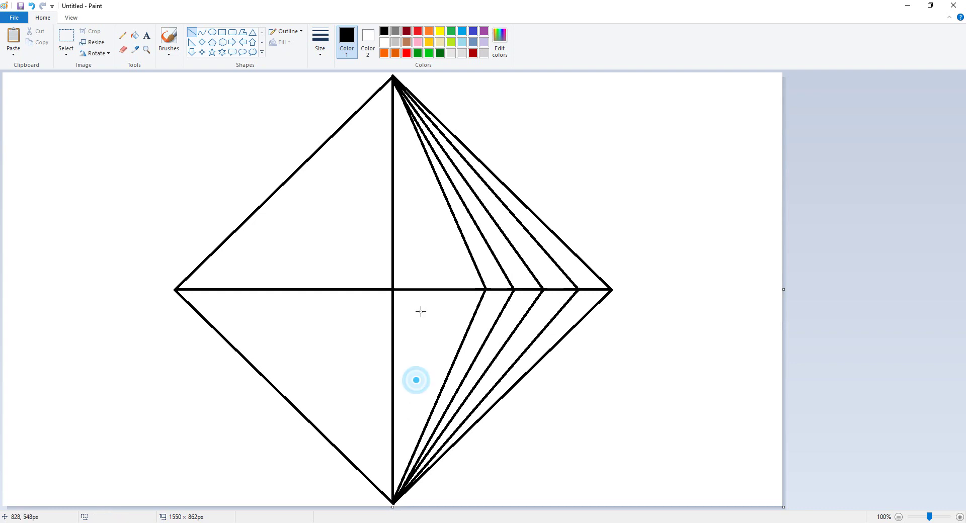
Step: Draw the fifth and sixth bent lines in the right half, the innermost reaching about 63 px from the vertical line
mouse_move(393, 78)
left_mouse_down()
mouse_move(413, 204)
mouse_move(458, 291)
mouse_move(392, 500)
left_mouse_up()
left_click(555, 245)
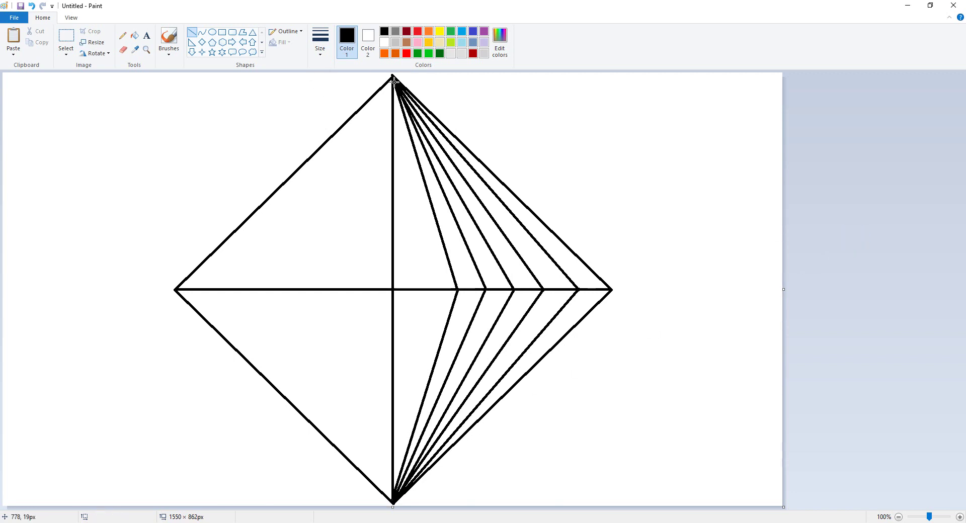
left_click_drag(394, 80, 425, 290)
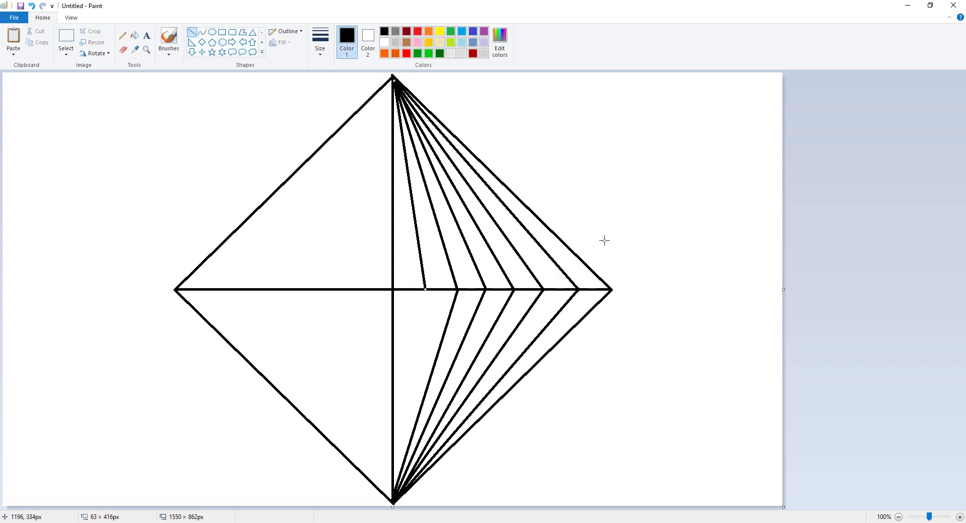
left_click(917, 231)
left_click_drag(425, 290, 393, 502)
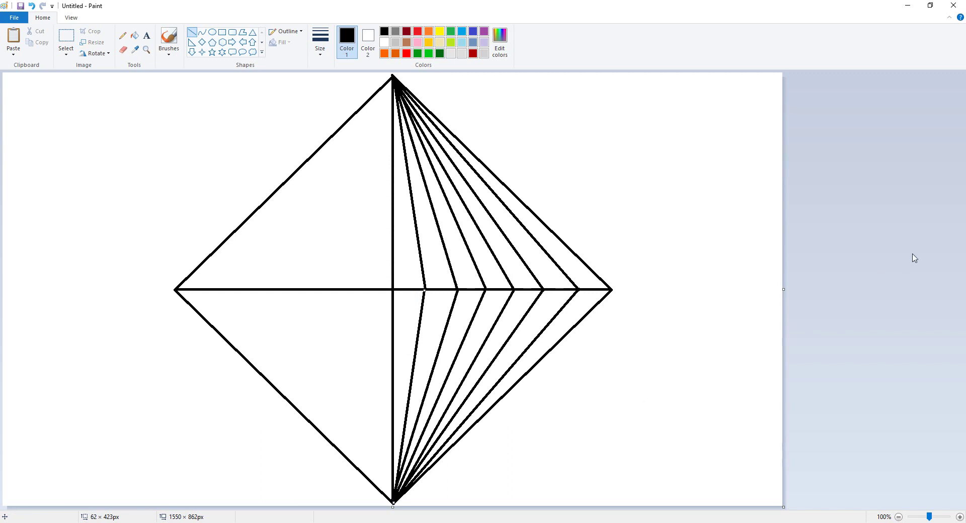
left_click(931, 255)
Step: Draw three lines from the top corner to the horizontal line, ending about 61, 126 and 188 px left of the centre
left_click_drag(391, 78, 357, 288)
key("ctrl+z")
left_click_drag(393, 77, 362, 289)
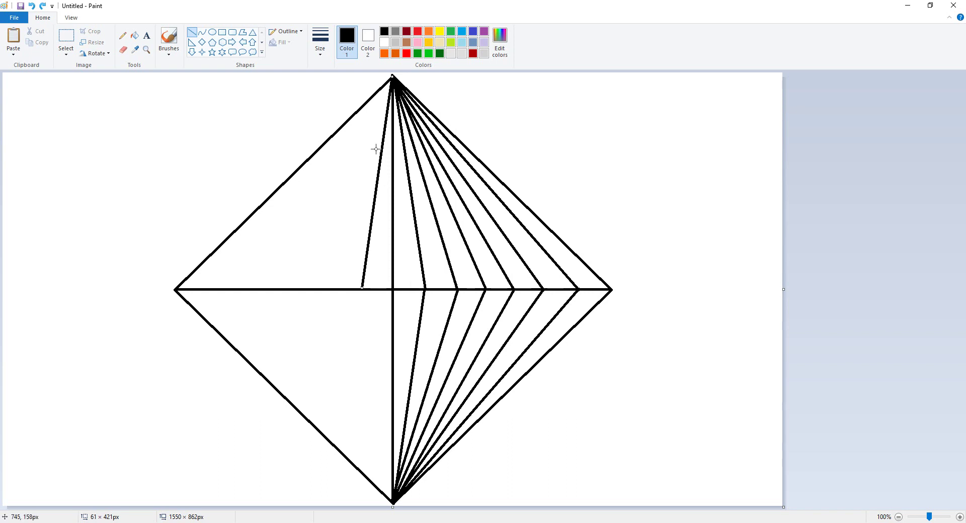
left_click_drag(393, 77, 330, 289)
left_click_drag(329, 289, 329, 289)
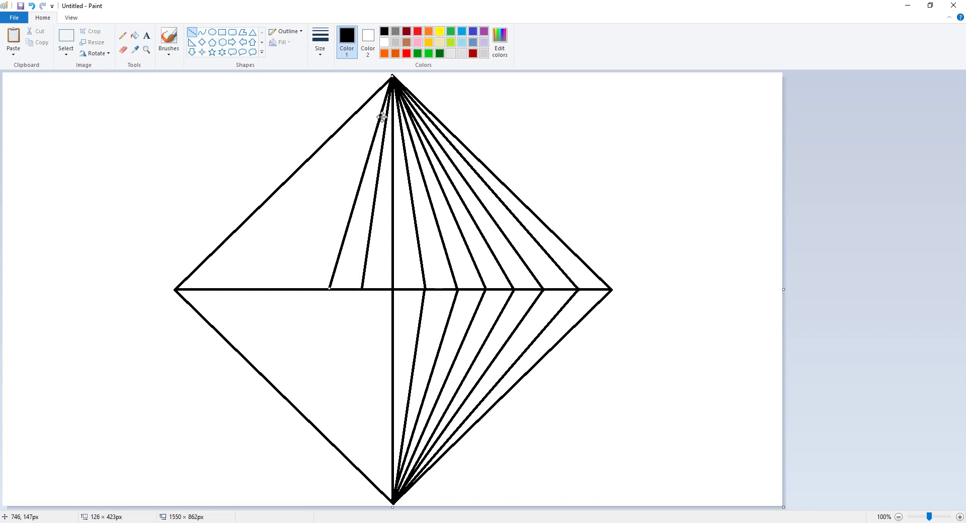
left_click(393, 77)
left_click_drag(392, 76, 297, 289)
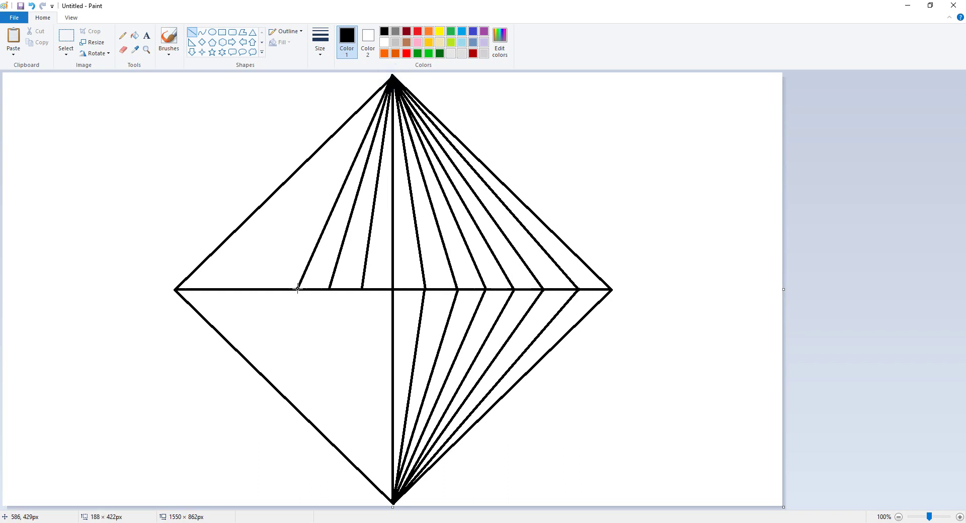
Step: Add three outer lines in the upper left quarter from the top corner to the horizontal line, the middle one about 314 px wide
left_click(398, 85)
mouse_move(398, 86)
left_mouse_down()
mouse_move(393, 77)
mouse_move(278, 255)
mouse_move(268, 290)
left_mouse_up()
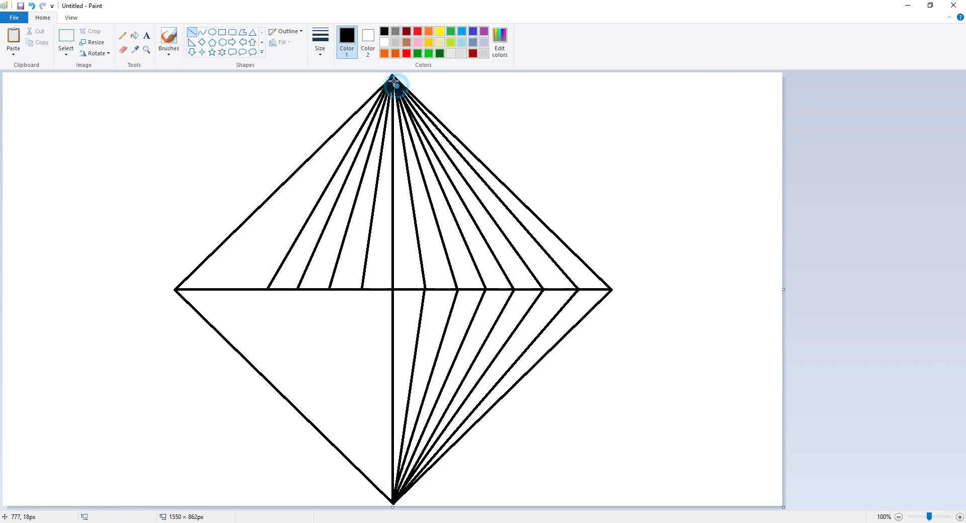
left_click_drag(392, 77, 234, 289)
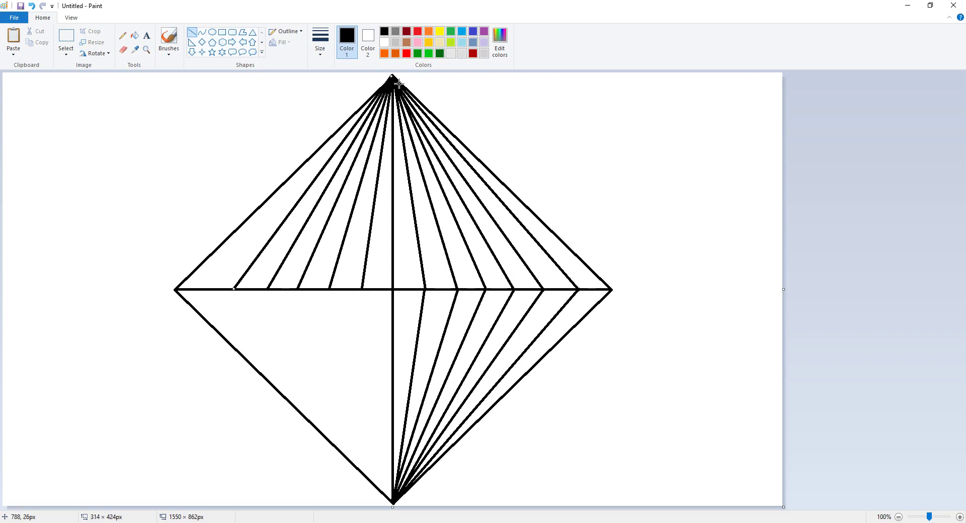
left_click_drag(393, 78, 206, 288)
left_click(209, 243)
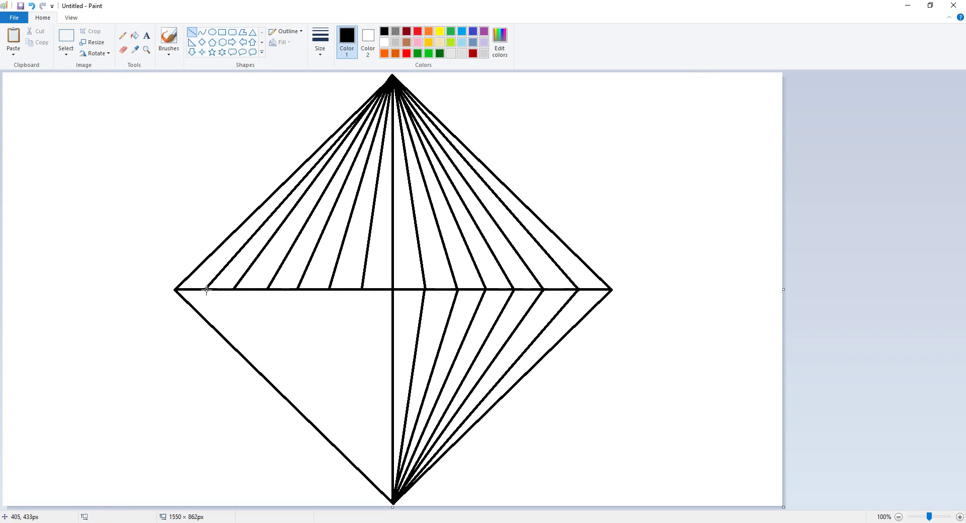
Step: Draw six lines from the left fan's ends on the horizontal line to the bottom corner, about 373, 318, 252, 192, 128 and 61 px wide
left_click_drag(206, 291, 393, 501)
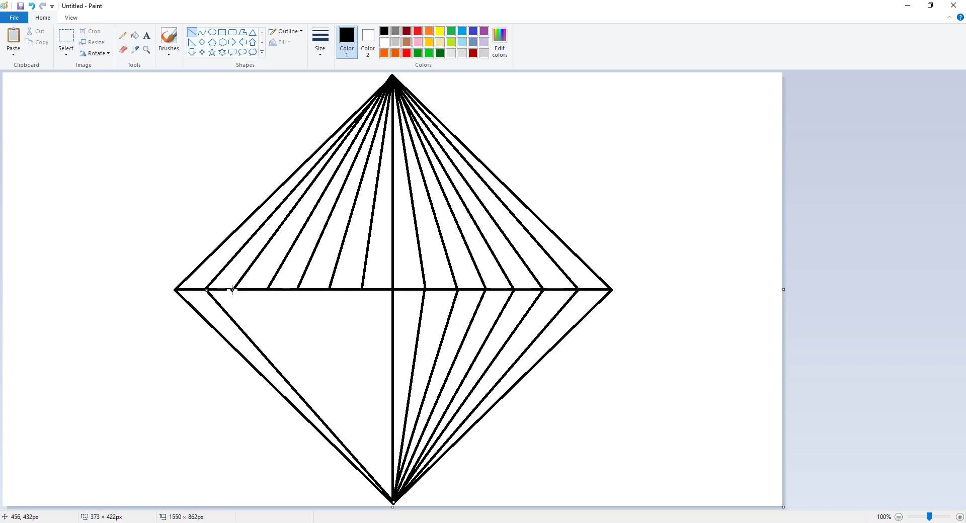
left_click_drag(235, 290, 394, 501)
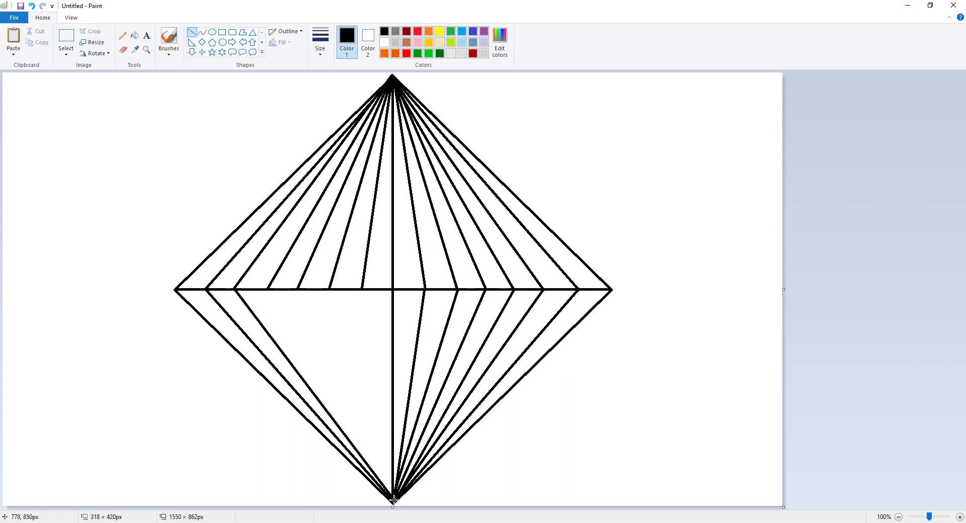
left_click_drag(267, 290, 393, 503)
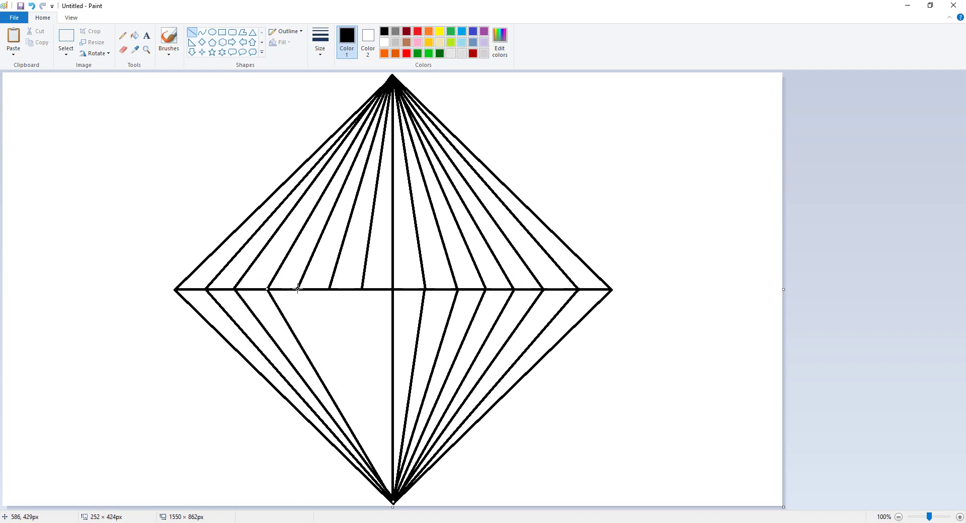
mouse_move(297, 289)
left_mouse_down()
mouse_move(347, 423)
mouse_move(393, 501)
left_mouse_up()
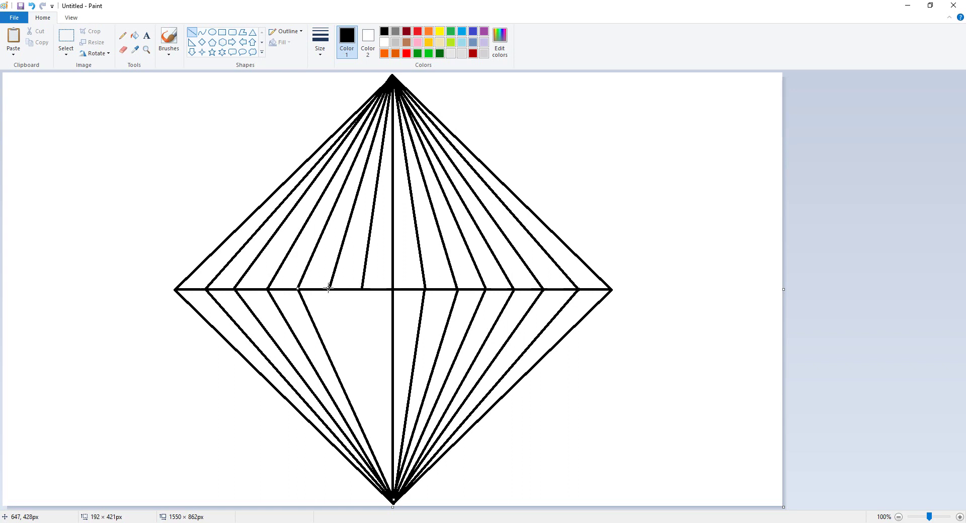
mouse_move(329, 289)
left_mouse_down()
mouse_move(365, 471)
mouse_move(394, 503)
left_mouse_up()
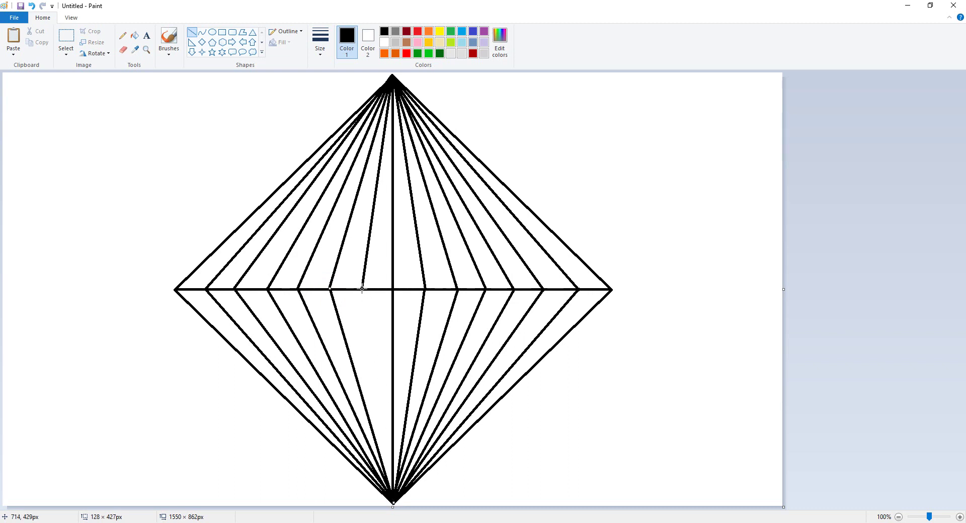
left_click_drag(362, 288, 393, 503)
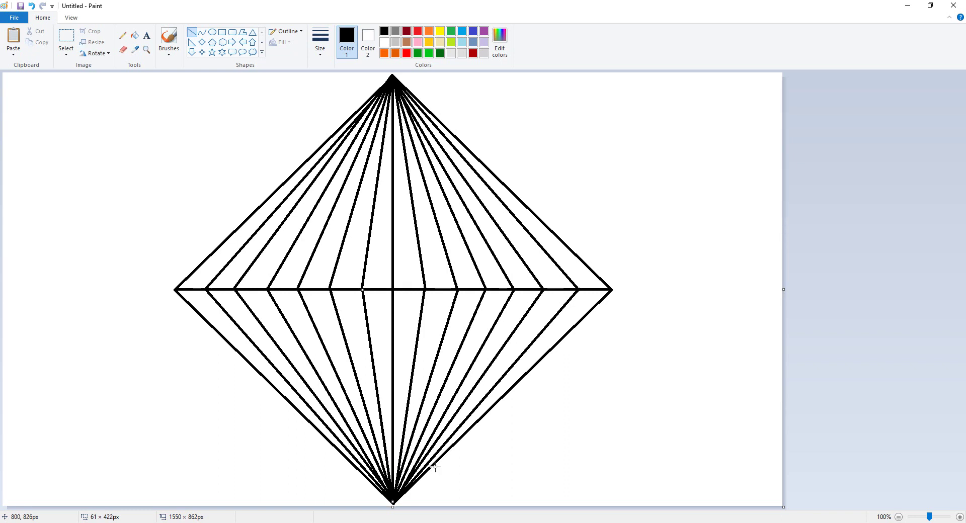
left_click(935, 355)
Step: Draw four spaced horizontal lines across the diamond's lower half, the first about 699 px, second 512 px and lowest 202 px wide, extending the third to the right edge
left_click_drag(216, 331, 565, 331)
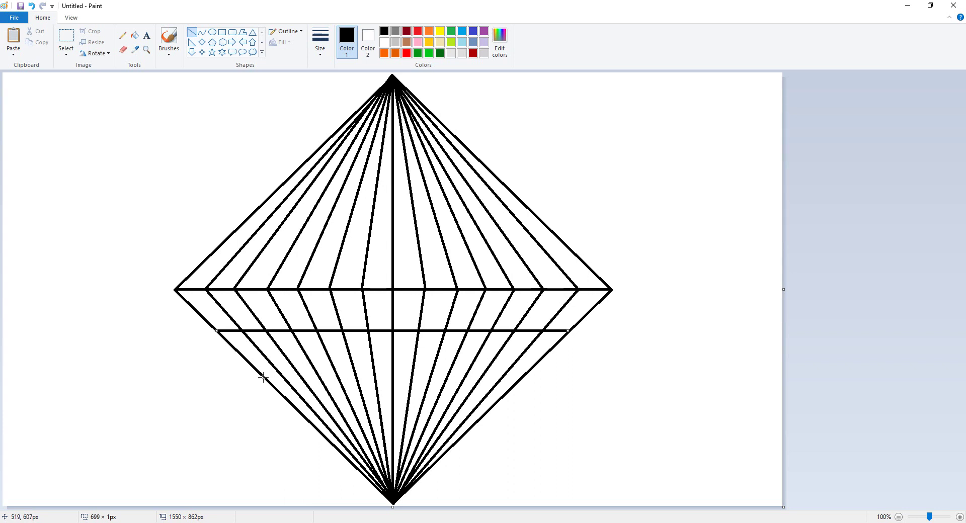
left_click_drag(262, 378, 525, 377)
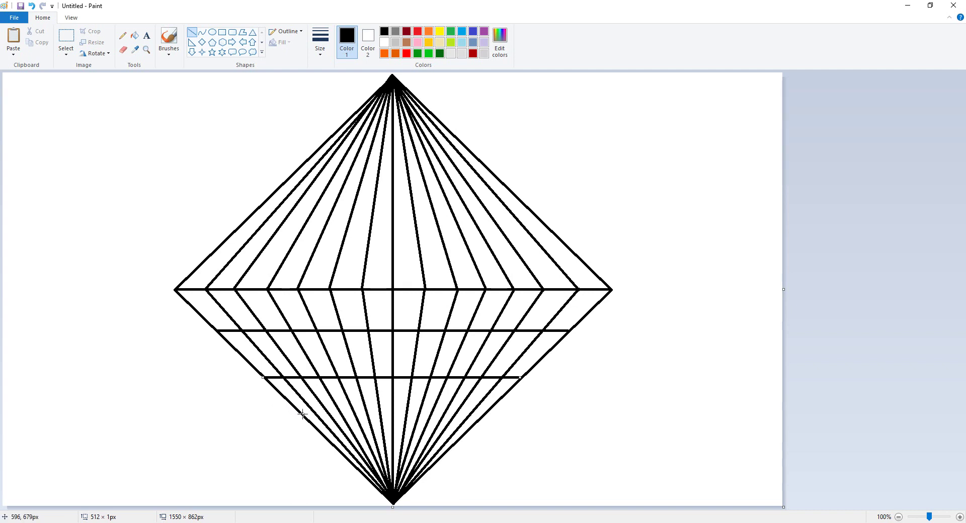
left_click_drag(304, 418, 476, 418)
left_click_drag(343, 454, 443, 454)
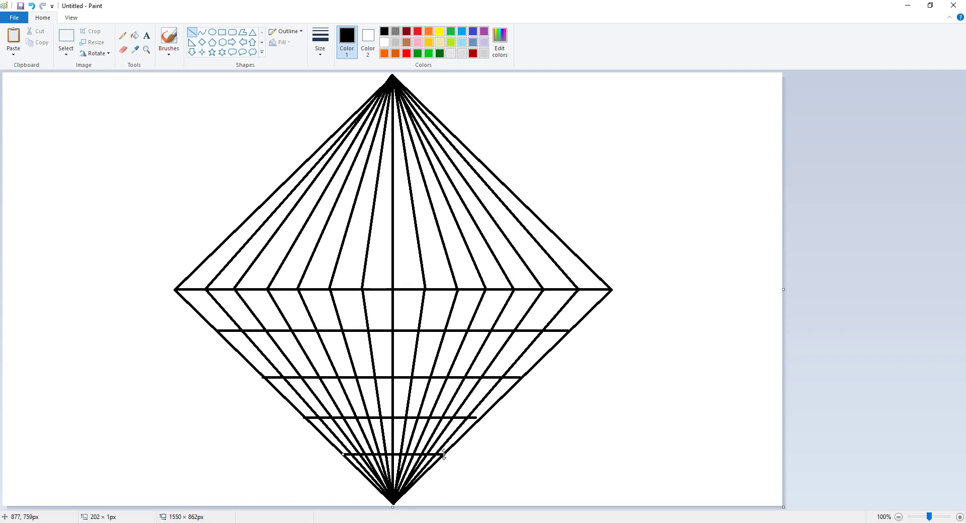
left_click(610, 414)
left_click_drag(459, 417, 480, 423)
left_click(638, 395)
Step: Draw four spaced horizontal lines across the diamond's upper half, the lowest about 683 px and the third about 344 px wide
mouse_move(219, 244)
left_mouse_down()
mouse_move(533, 249)
mouse_move(563, 258)
left_mouse_up()
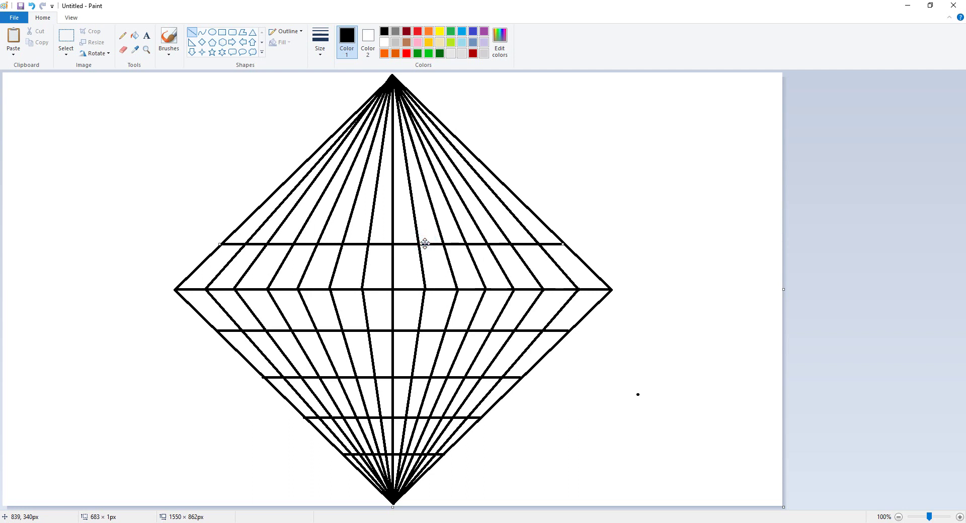
left_click_drag(425, 244, 427, 245)
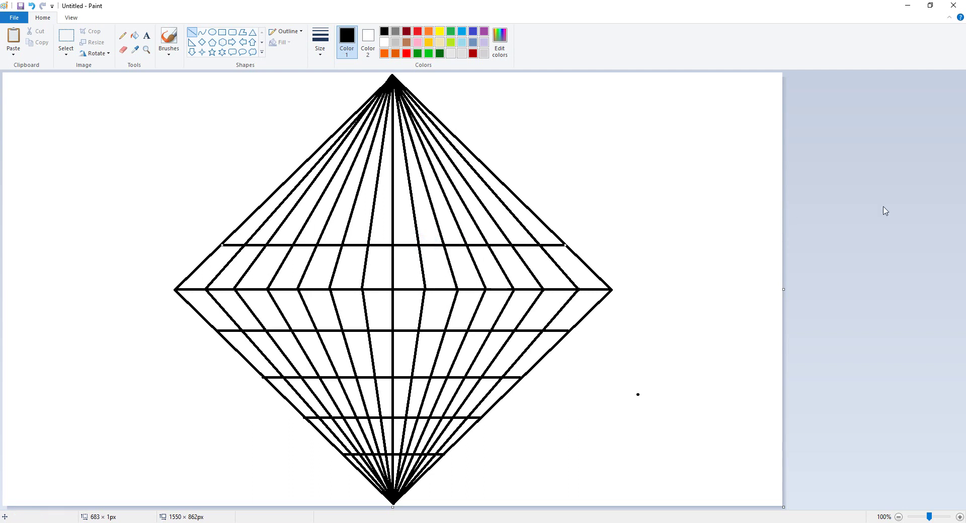
left_click(936, 206)
mouse_move(262, 204)
left_mouse_down()
mouse_move(432, 177)
mouse_move(522, 179)
left_mouse_up()
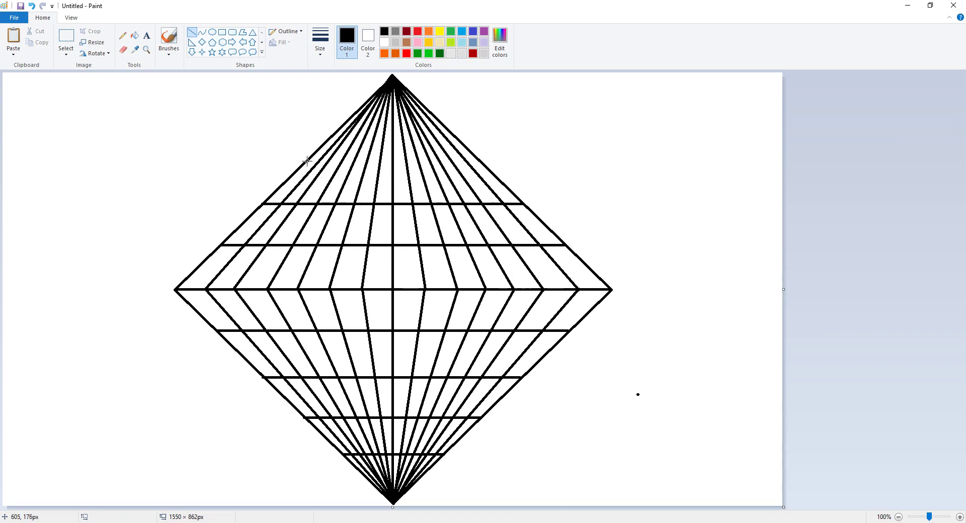
left_click_drag(307, 161, 478, 141)
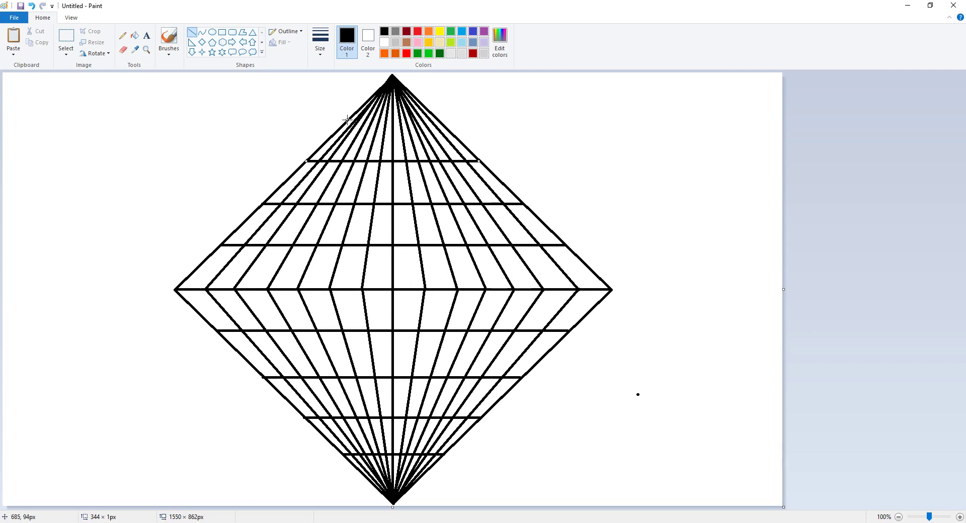
left_click_drag(347, 121, 438, 120)
left_click(880, 142)
Step: Fill every second cell in the band just above the middle line with dark red, starting at the leftmost cell
left_click(474, 53)
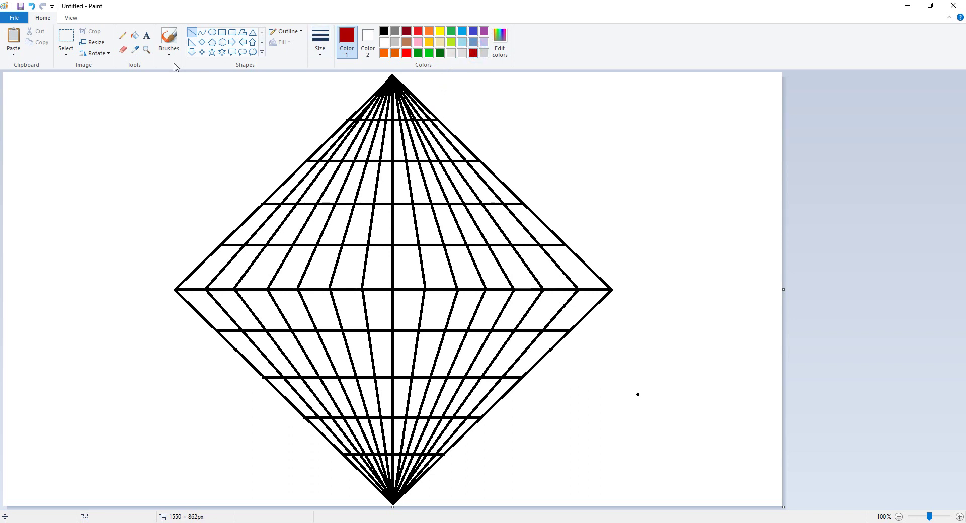
left_click(135, 35)
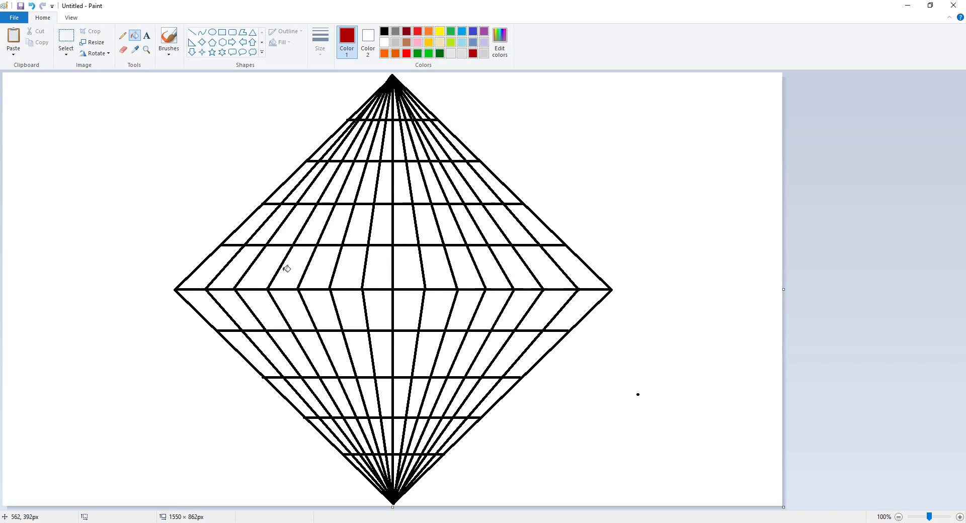
left_click(208, 270)
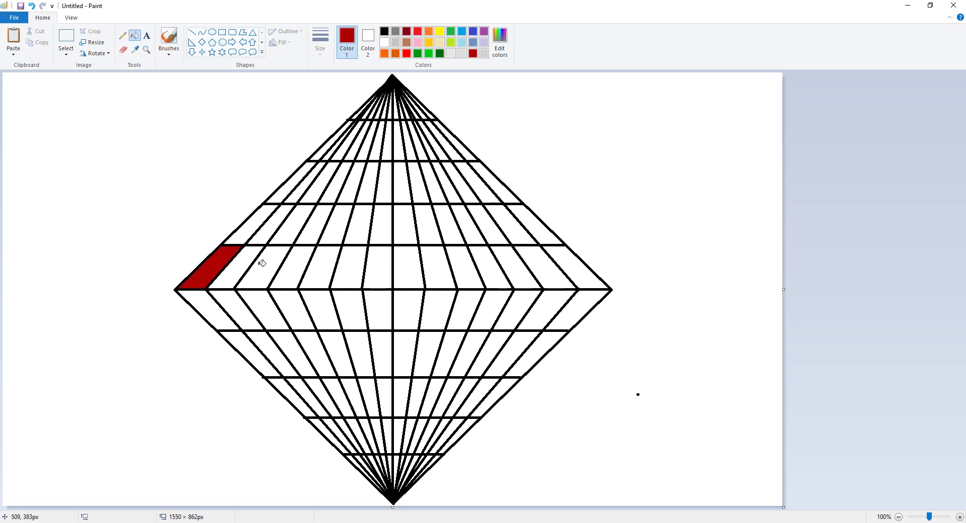
left_click(261, 263)
left_click(319, 264)
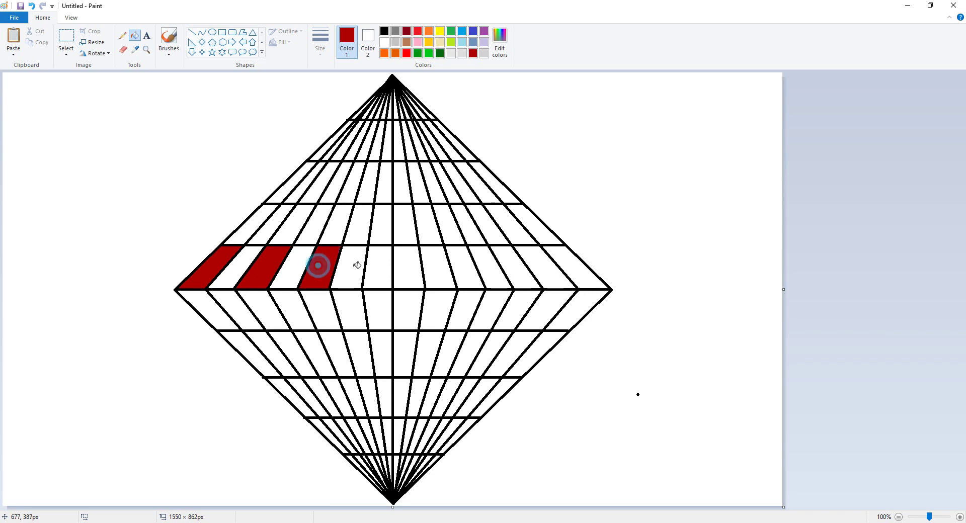
left_click(379, 262)
left_click(438, 260)
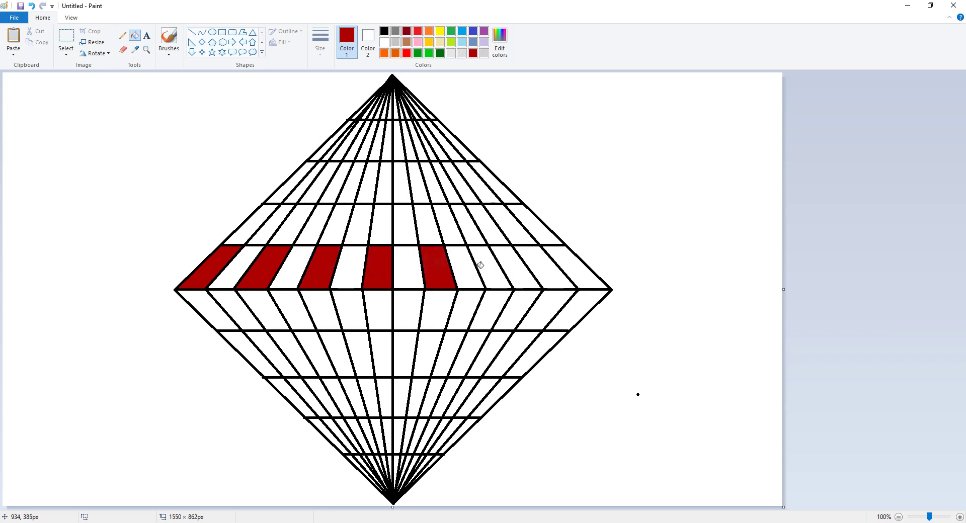
left_click(484, 265)
left_click(544, 261)
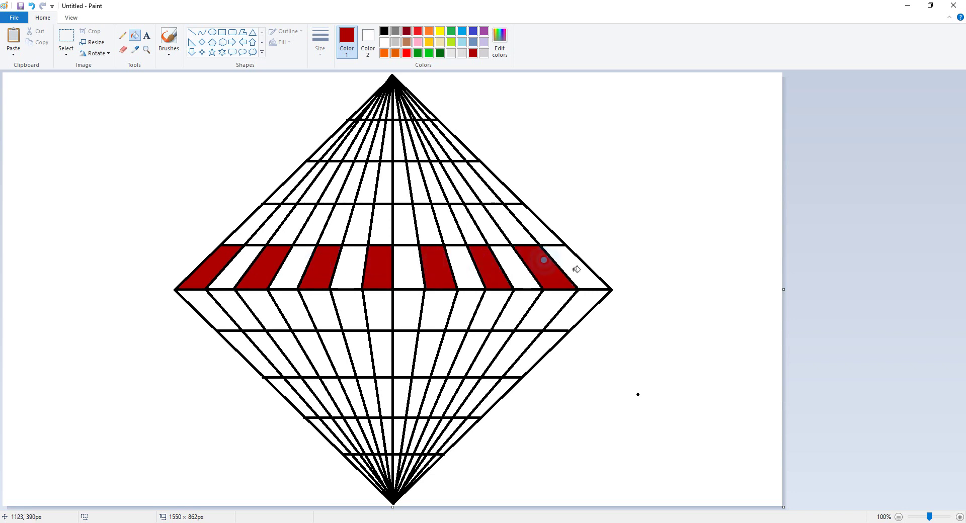
Step: Fill every second cell in the band just below the middle line with dark red, starting at the rightmost cell
left_click(586, 301)
left_click(515, 308)
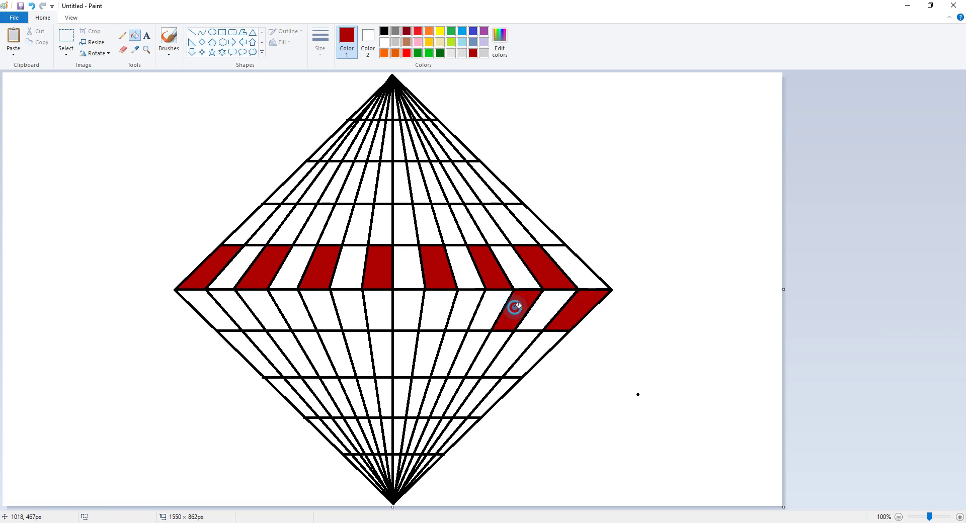
left_click(465, 317)
left_click(406, 316)
left_click(348, 319)
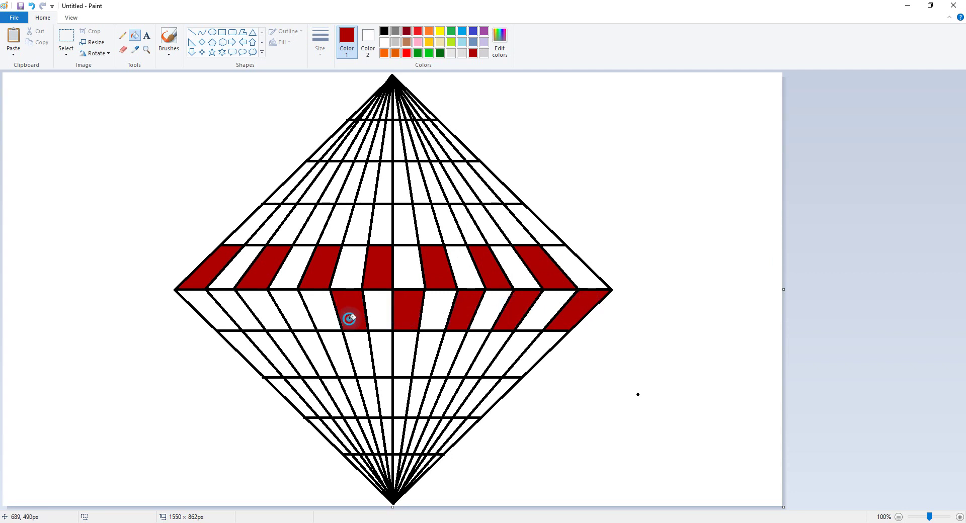
left_click(291, 314)
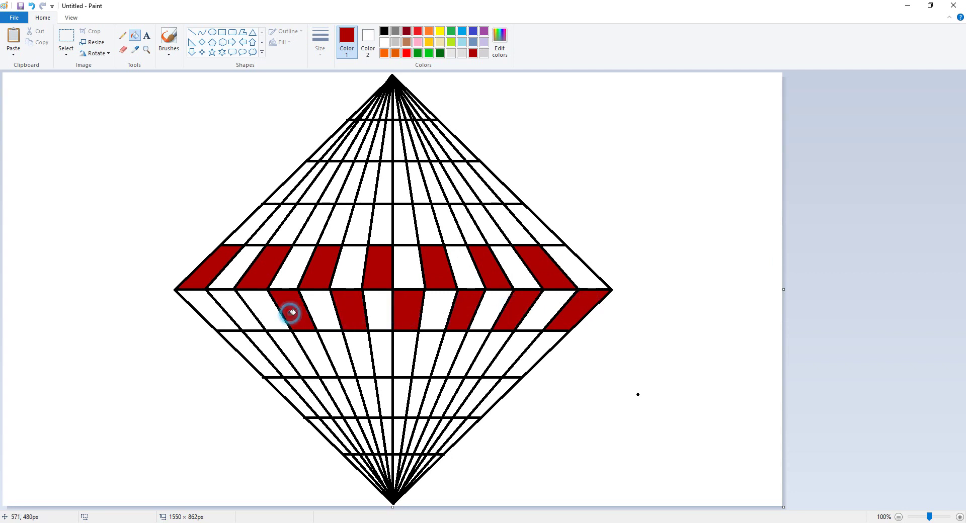
left_click(245, 318)
Step: Fill every second cell in the second band below the middle line with dark red, starting at the leftmost cell
left_click(252, 355)
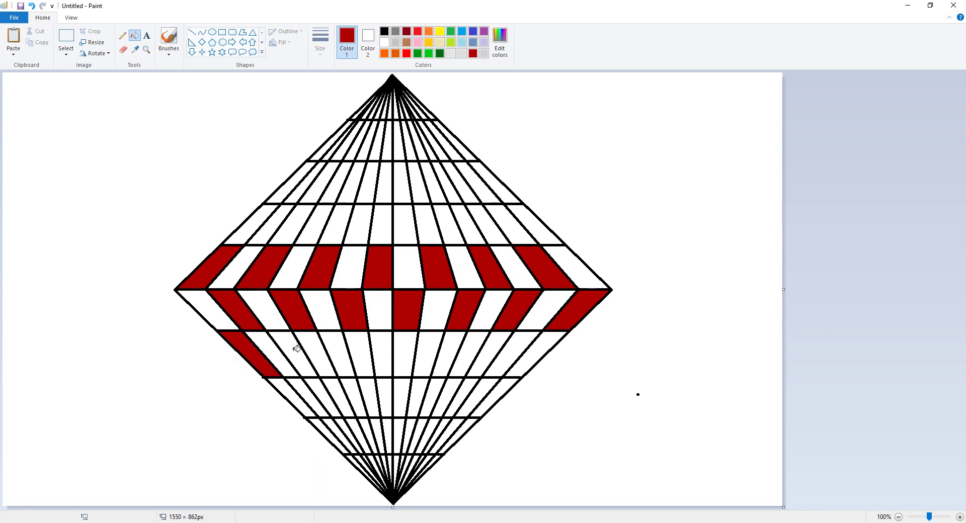
left_click(297, 349)
left_click(342, 359)
left_click(384, 357)
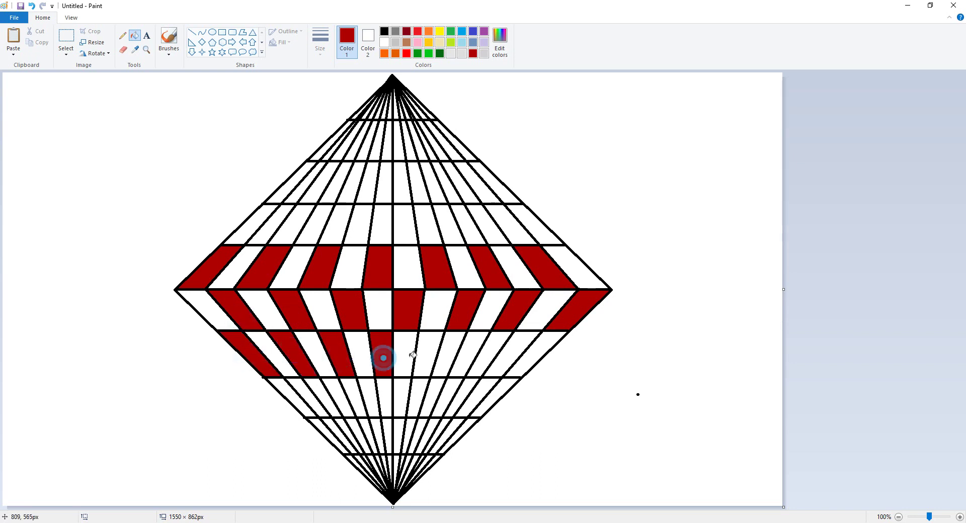
left_click(426, 356)
left_click(469, 358)
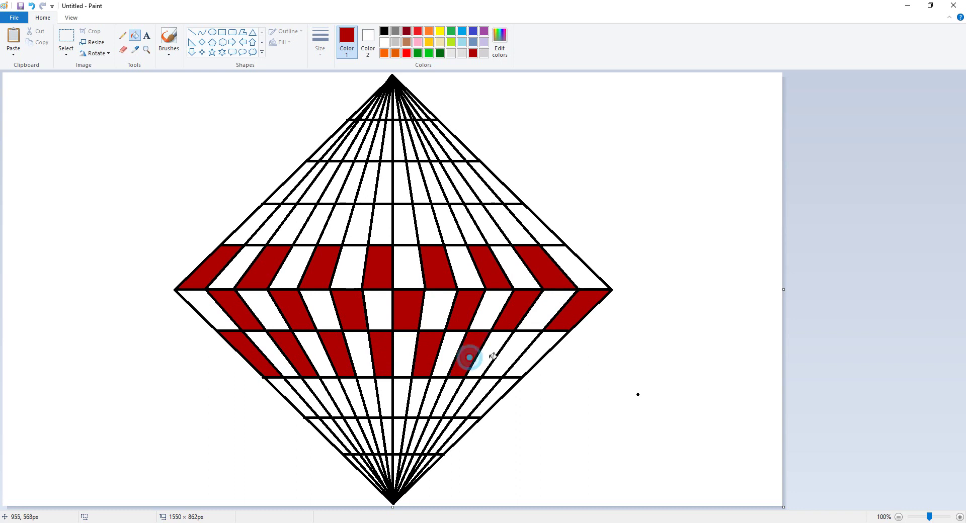
left_click(508, 357)
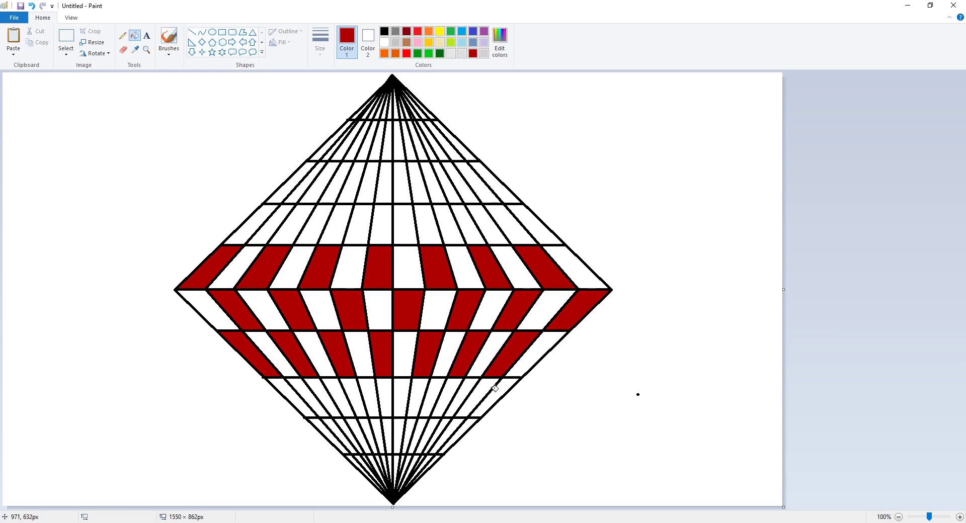
Step: Fill every second cell in the third band below the middle line with dark red, starting at the rightmost cell
left_click(499, 393)
left_click(461, 390)
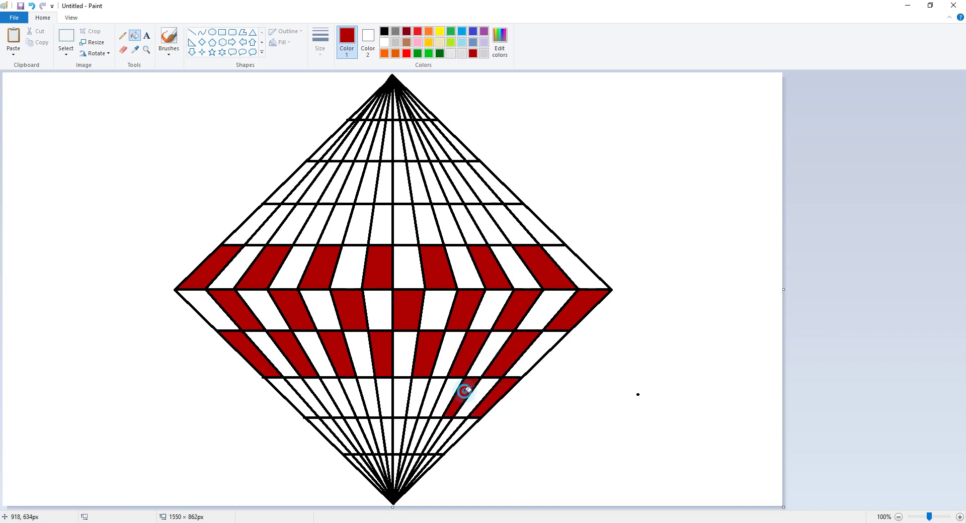
left_click(435, 394)
left_click(400, 395)
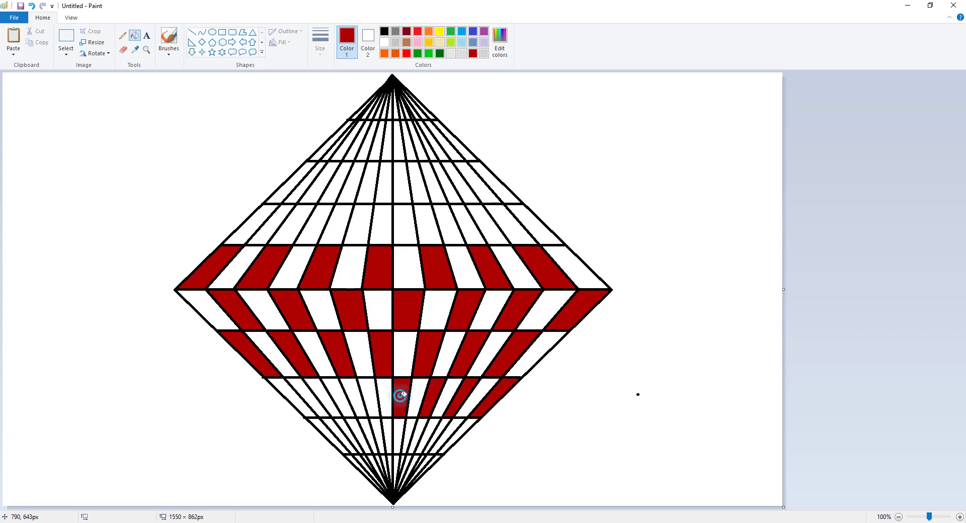
left_click(370, 399)
left_click(346, 398)
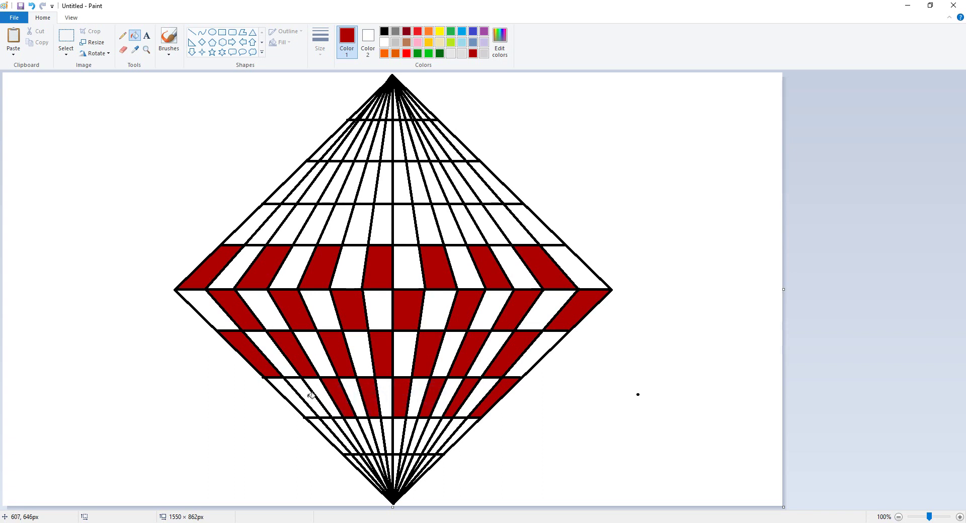
left_click(309, 397)
Step: Fill every second cell in the fourth band below the middle line with dark red, starting at the leftmost cell
left_click(329, 436)
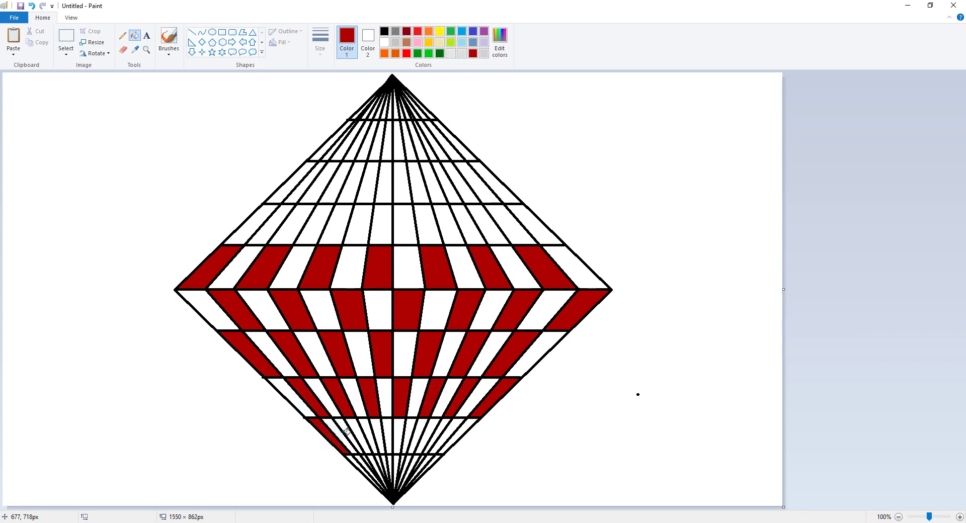
left_click(362, 432)
left_click(377, 434)
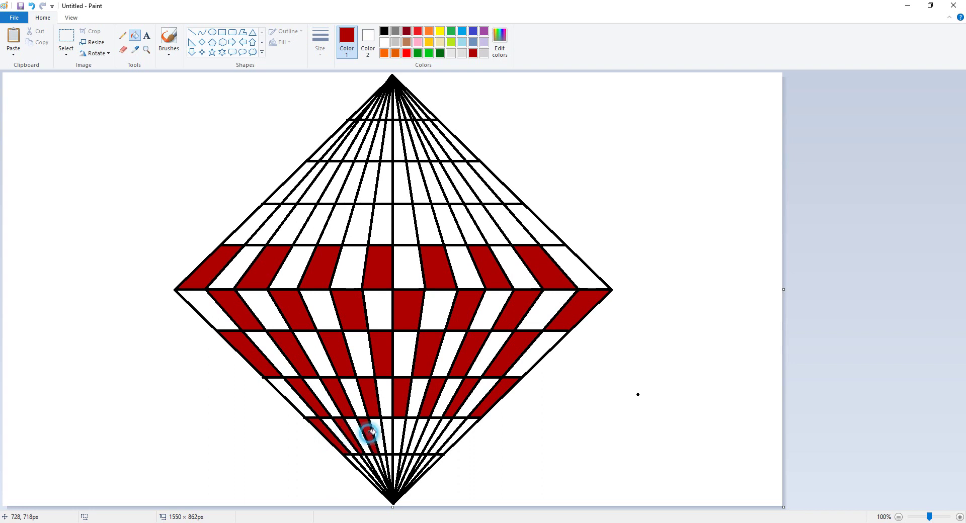
left_click(390, 434)
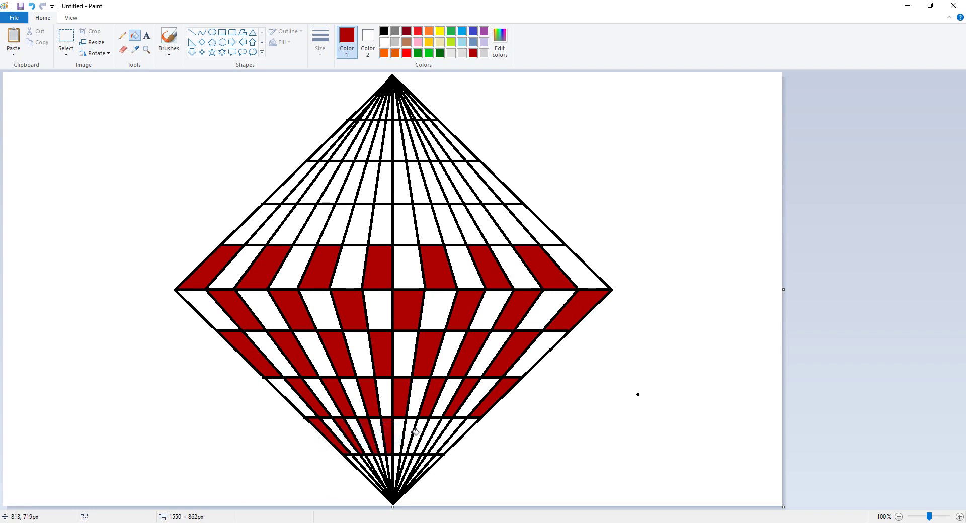
left_click(408, 434)
left_click(424, 434)
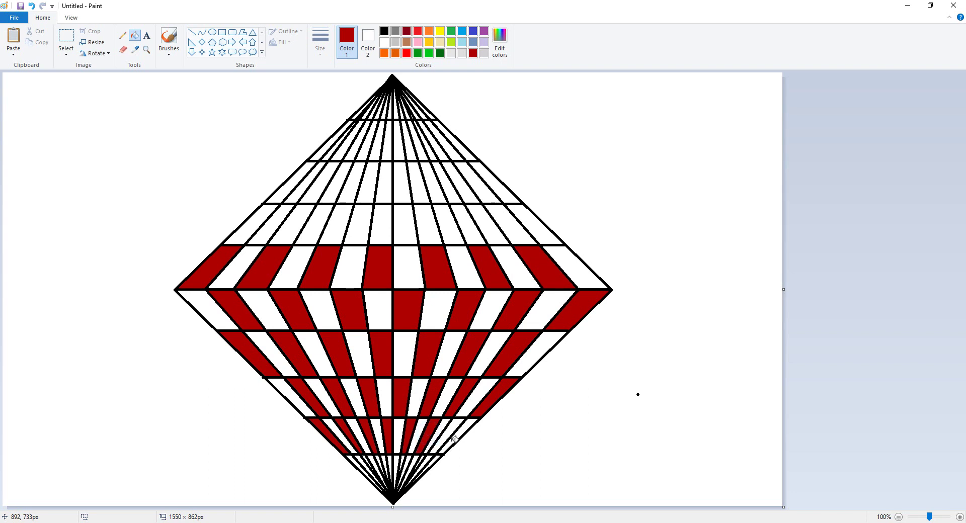
left_click(450, 440)
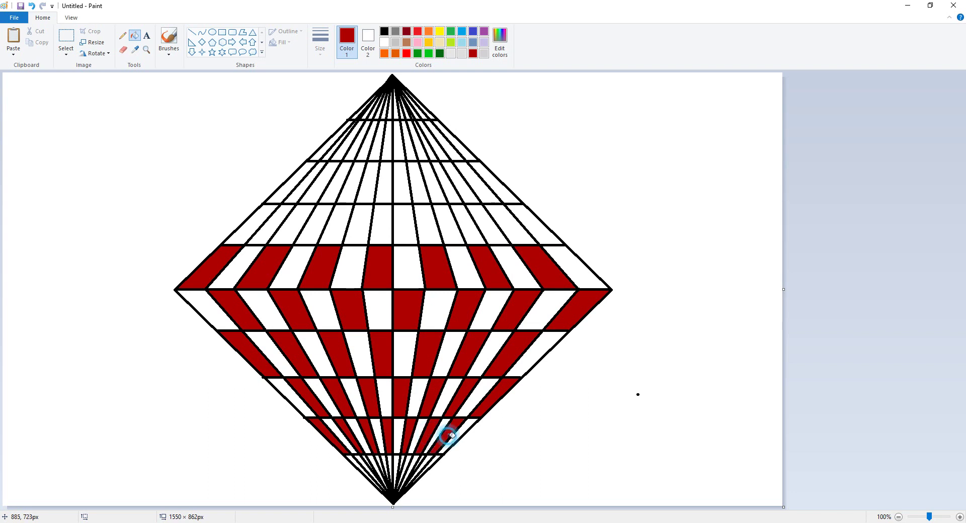
Step: Fill every second cell in the bottom tip of the diamond with dark red, starting at the rightmost cell
left_click(437, 456)
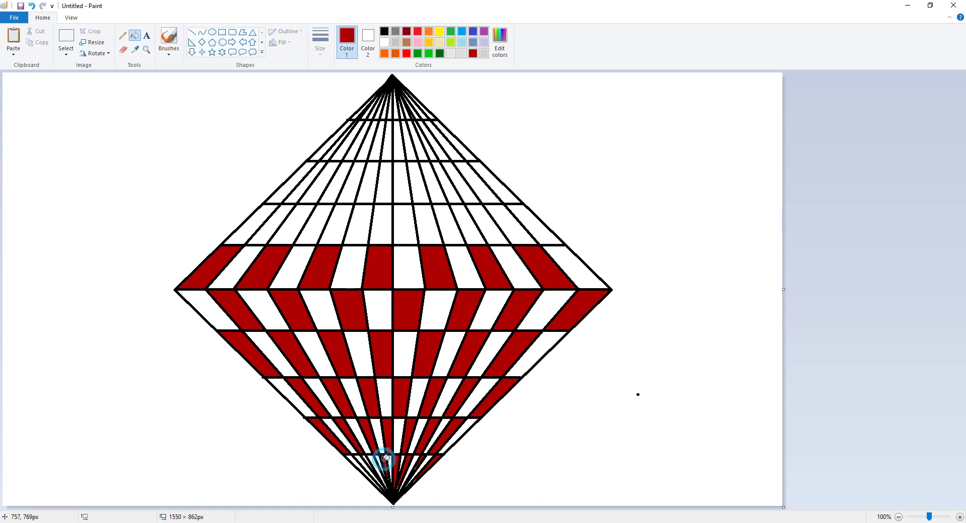
left_click(357, 459)
left_click(375, 459)
Step: Fill every second cell in the second band above the middle line with dark red, starting at the second cell from the left
left_click(272, 228)
left_click(309, 231)
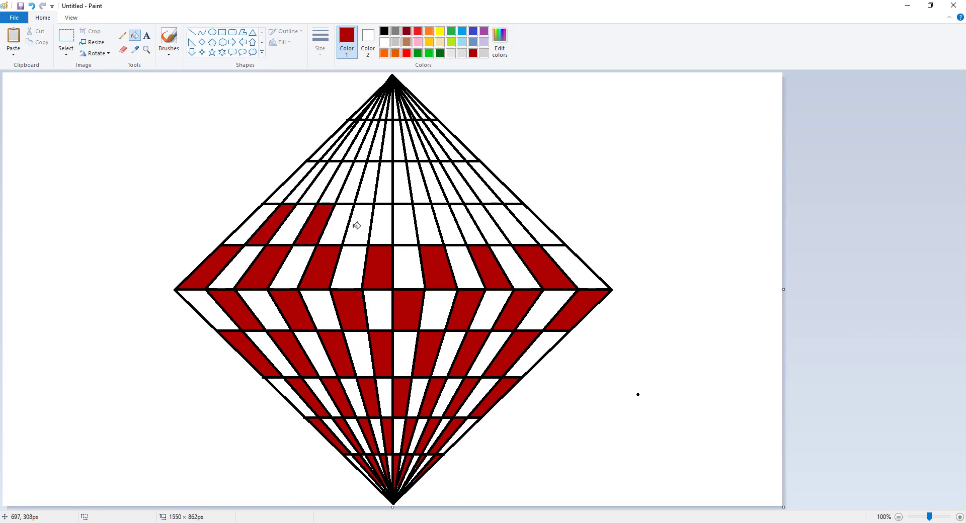
left_click(353, 227)
left_click(407, 229)
left_click(449, 227)
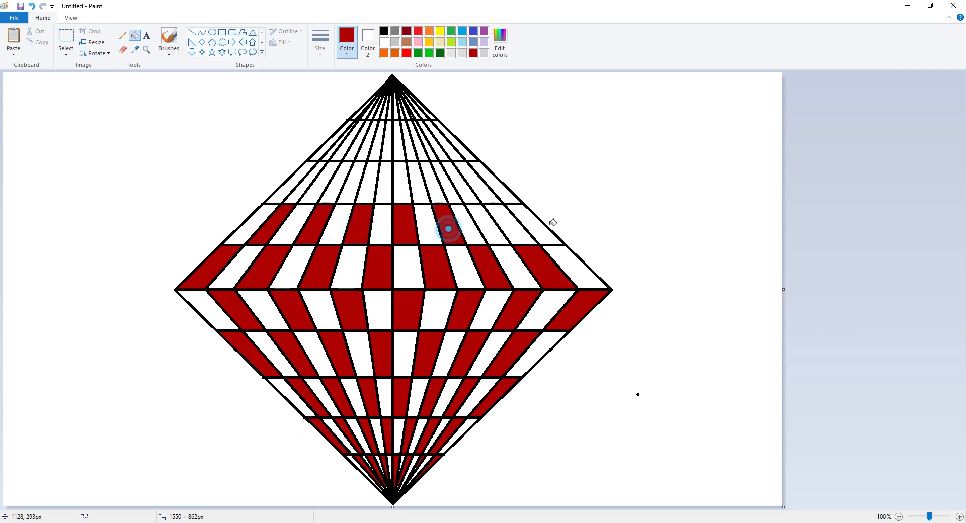
left_click(487, 224)
left_click(528, 220)
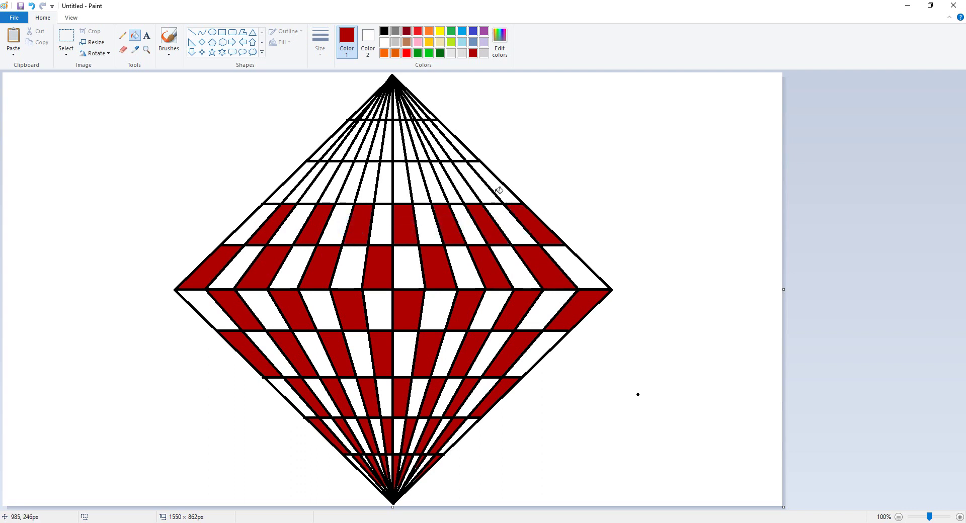
Step: Fill every second cell in the third band above the middle line with dark red, starting at the second cell from the right
left_click(482, 180)
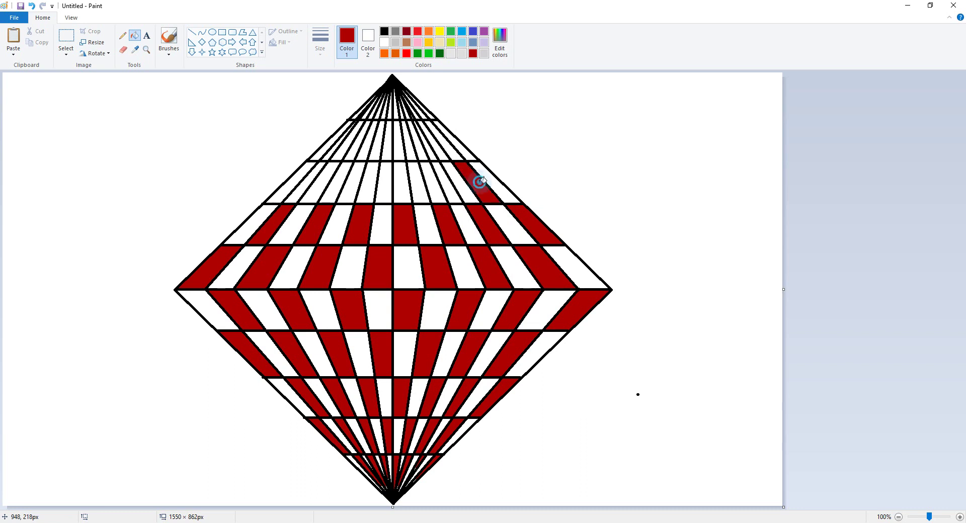
left_click(443, 183)
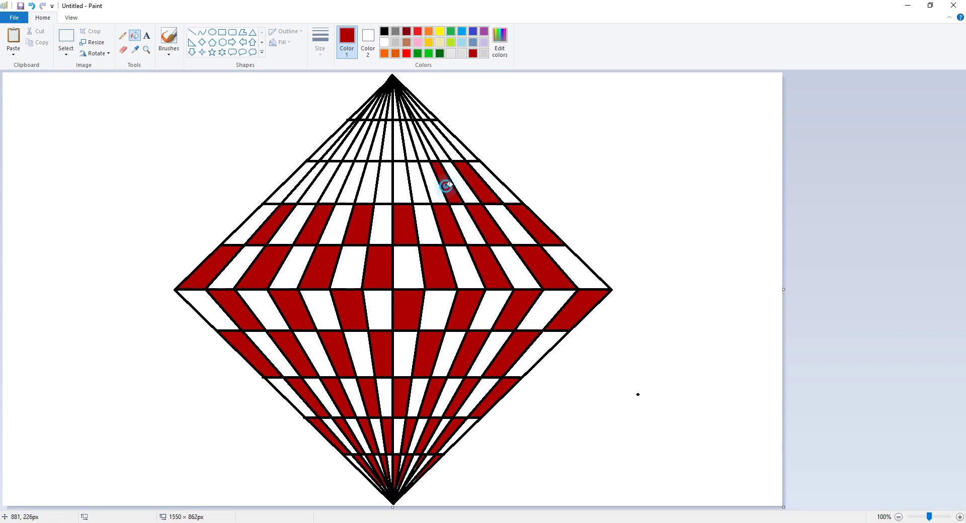
left_click(423, 185)
left_click(389, 189)
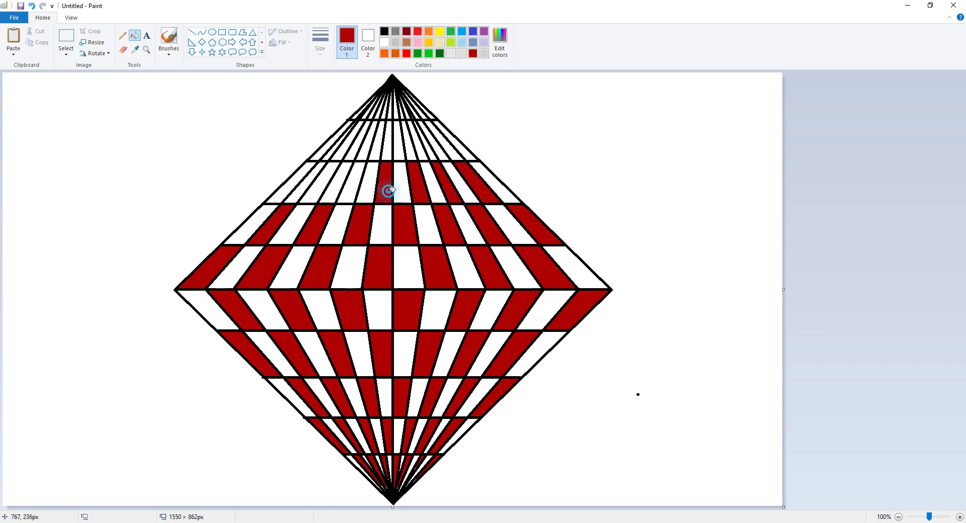
left_click(355, 190)
left_click(322, 184)
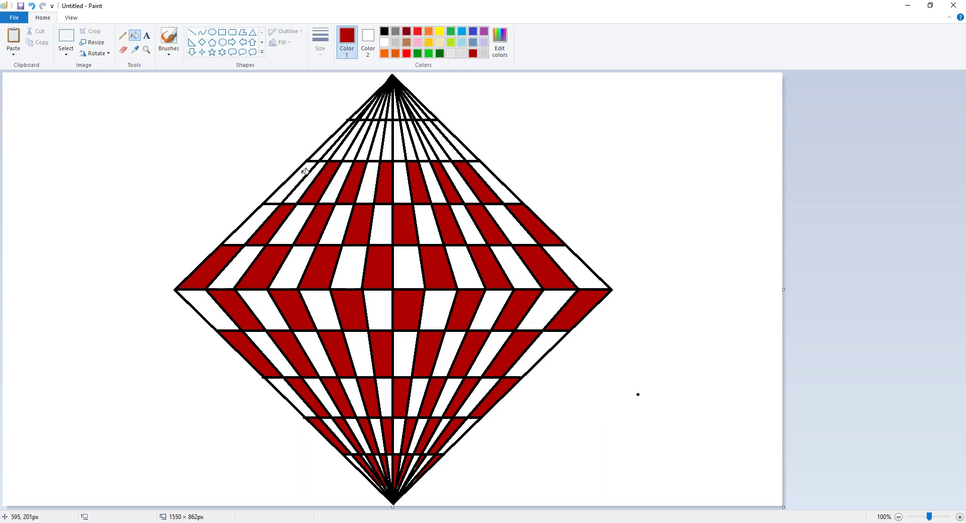
left_click(305, 172)
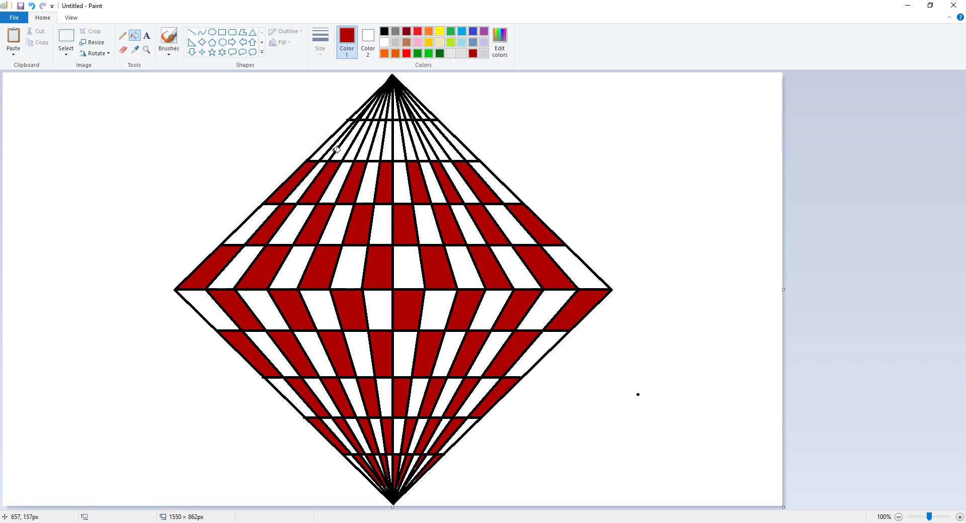
Step: Fill every second cell in the fourth band above the middle line with dark red, starting at the second cell from the left
left_click(332, 147)
left_click(355, 149)
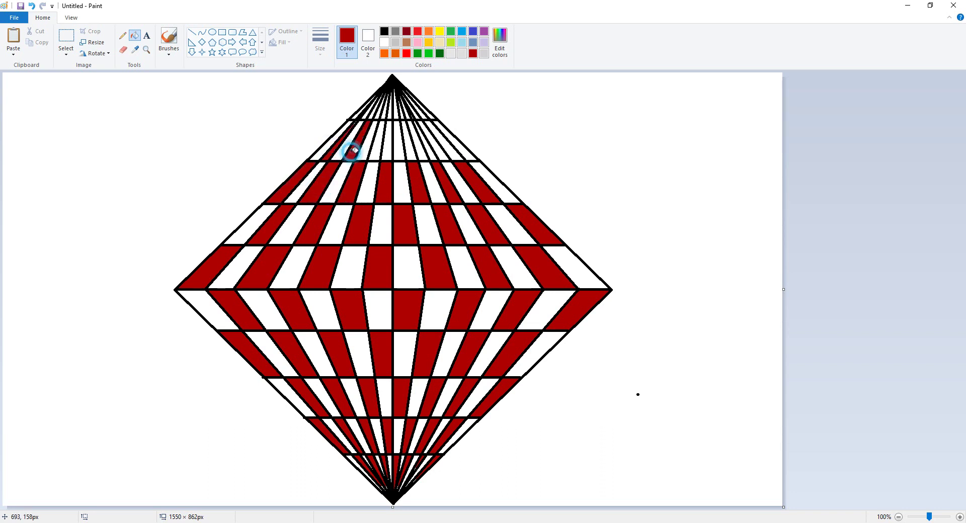
left_click(377, 148)
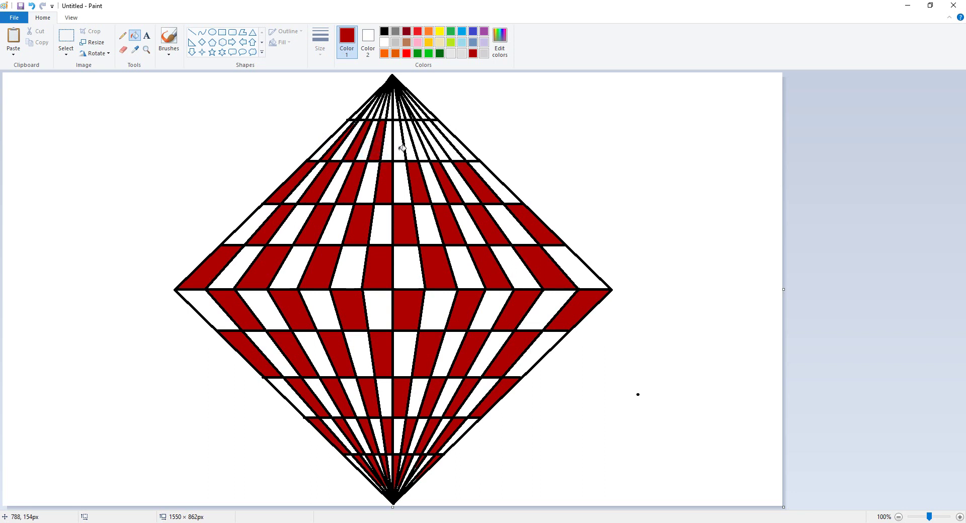
left_click(402, 148)
left_click(417, 146)
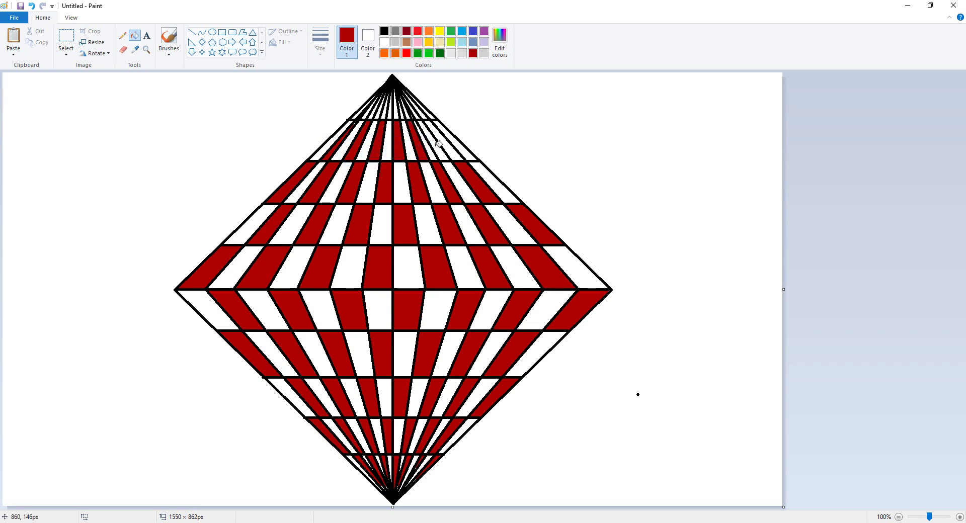
left_click(438, 144)
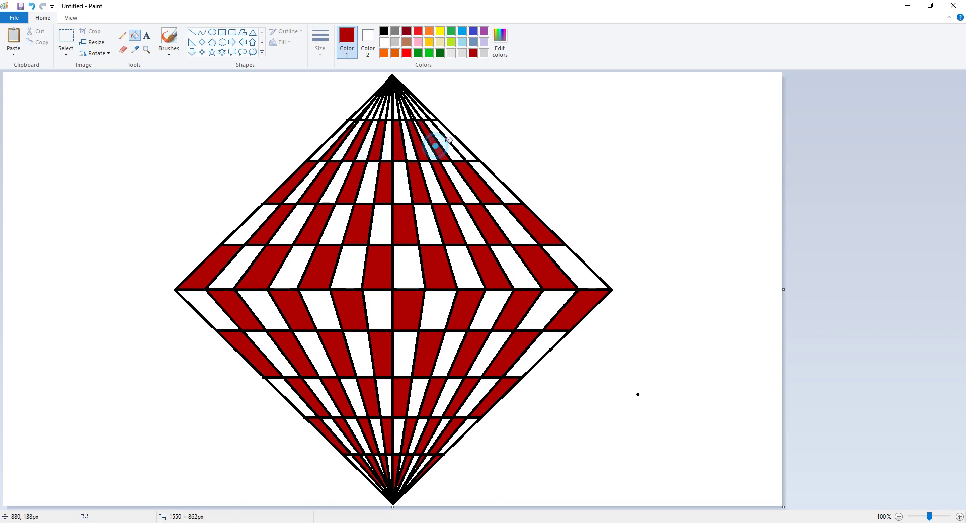
Step: Fill alternating cells in the top tip of the diamond with dark red, undoing the accidental fill of the black outlines
left_click(422, 110)
left_click(415, 117)
left_click(415, 115)
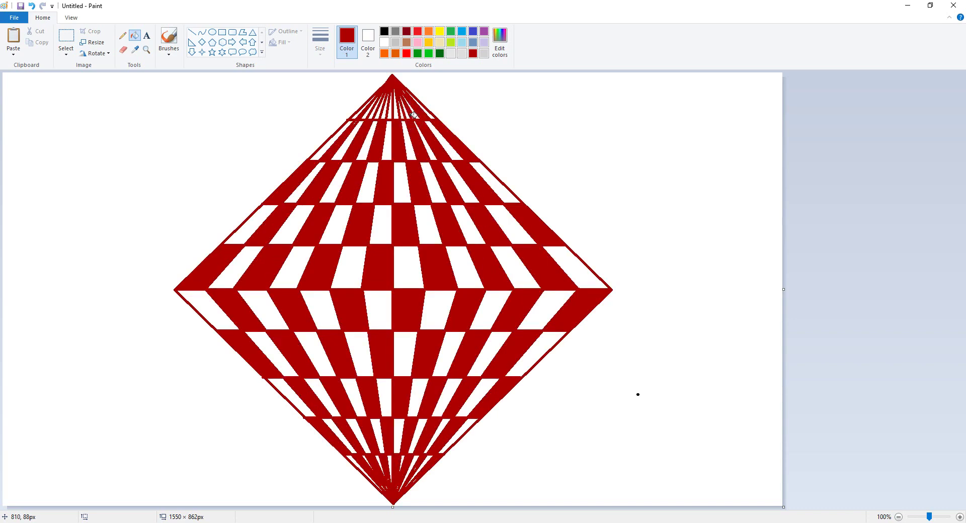
key("ctrl+z")
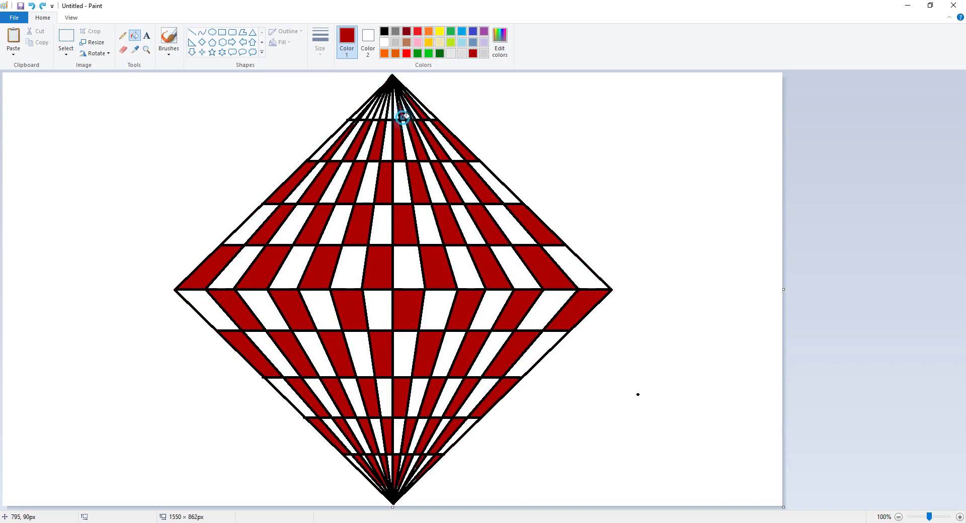
left_click(397, 110)
left_click(390, 114)
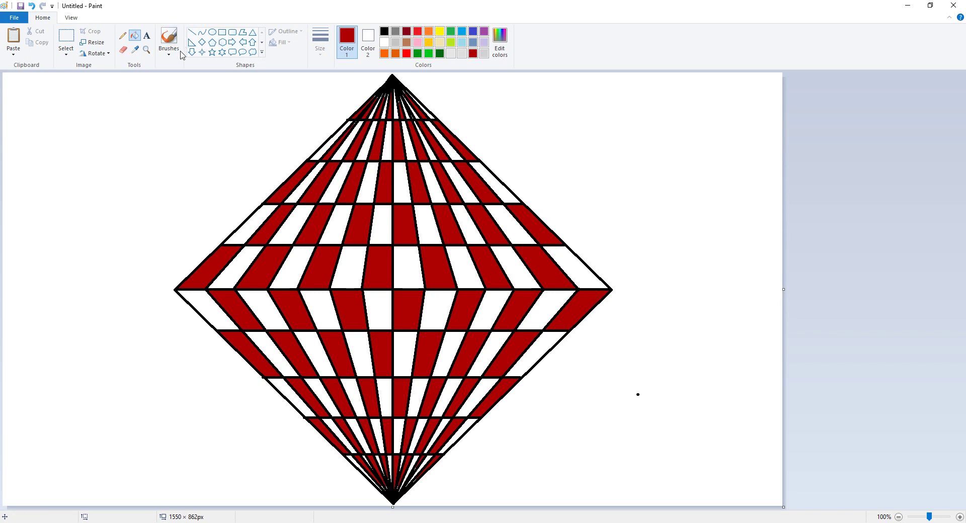
Step: Erase the stray black dot in the white area to the lower right of the diamond
left_click(122, 50)
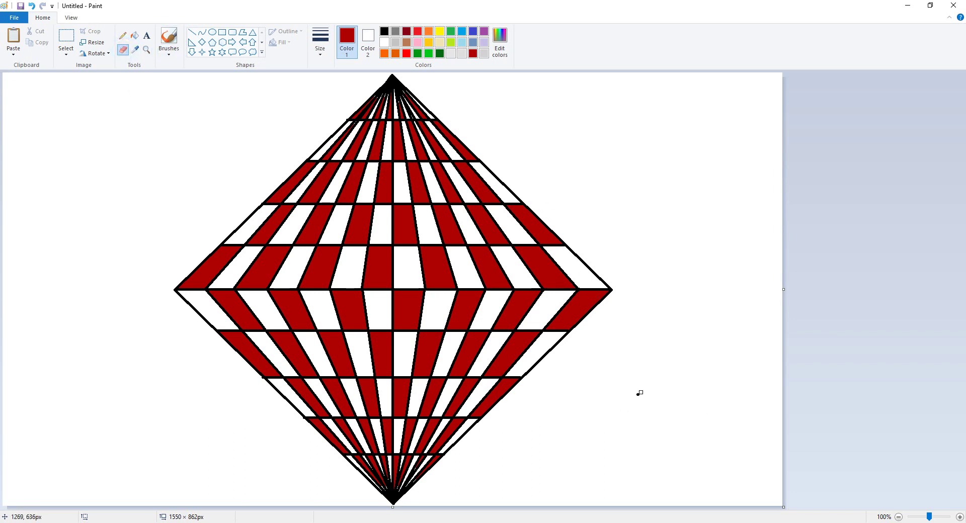